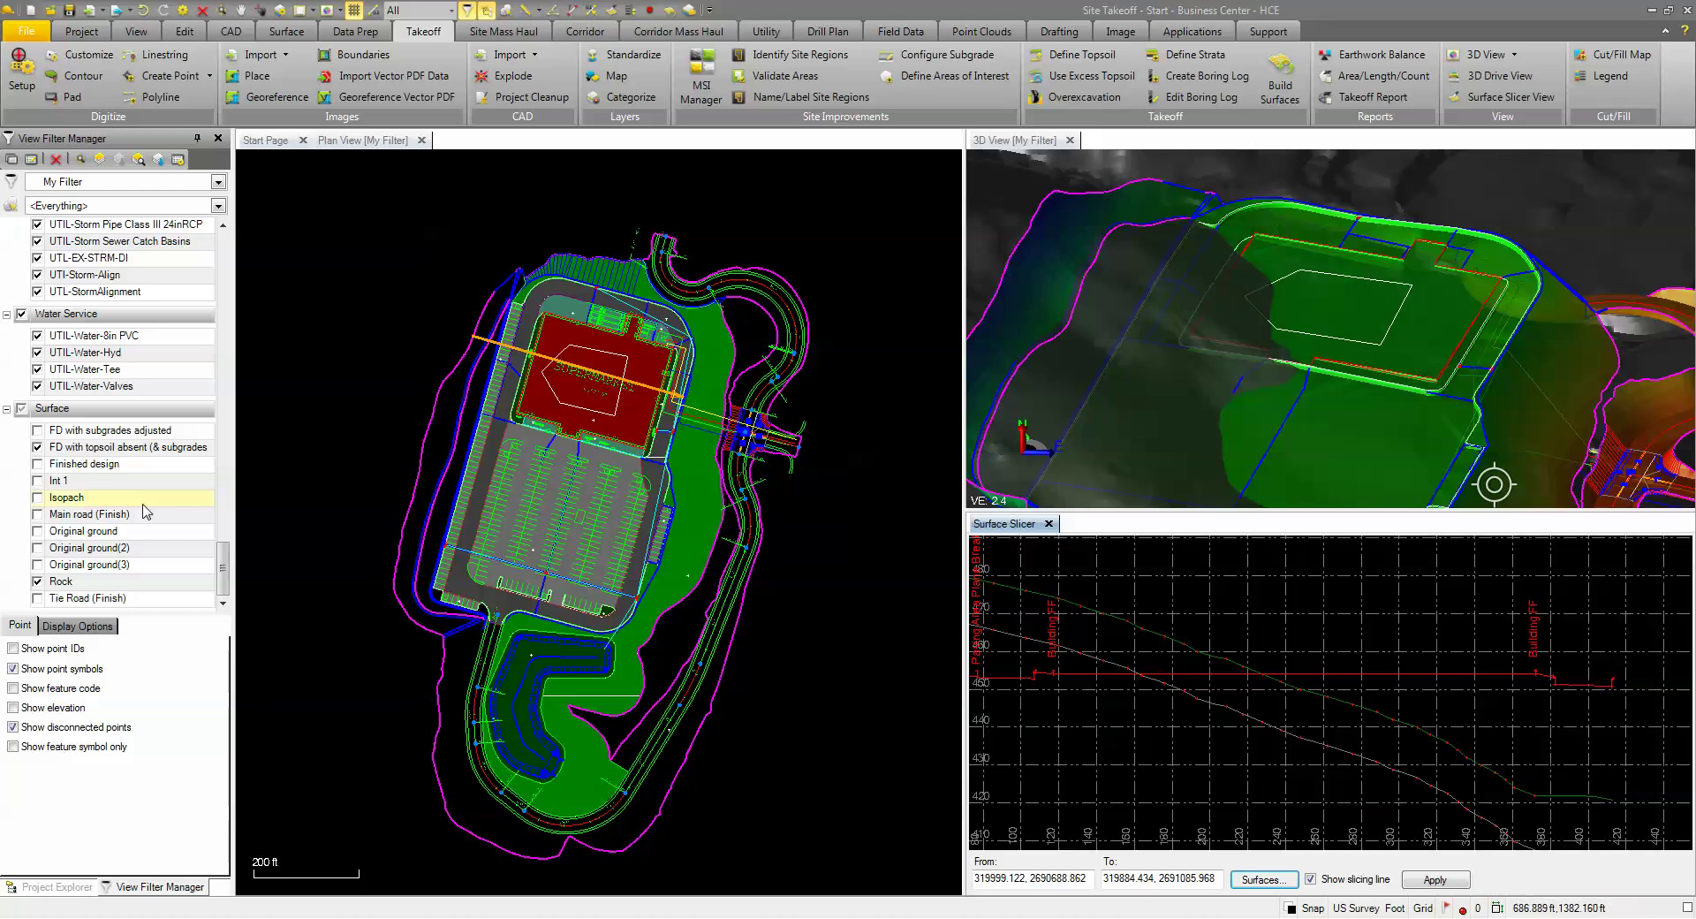
Add the Finished design surface to the surface slice and examine it against the topsoil-absent surface under the building.
left_click(1263, 879)
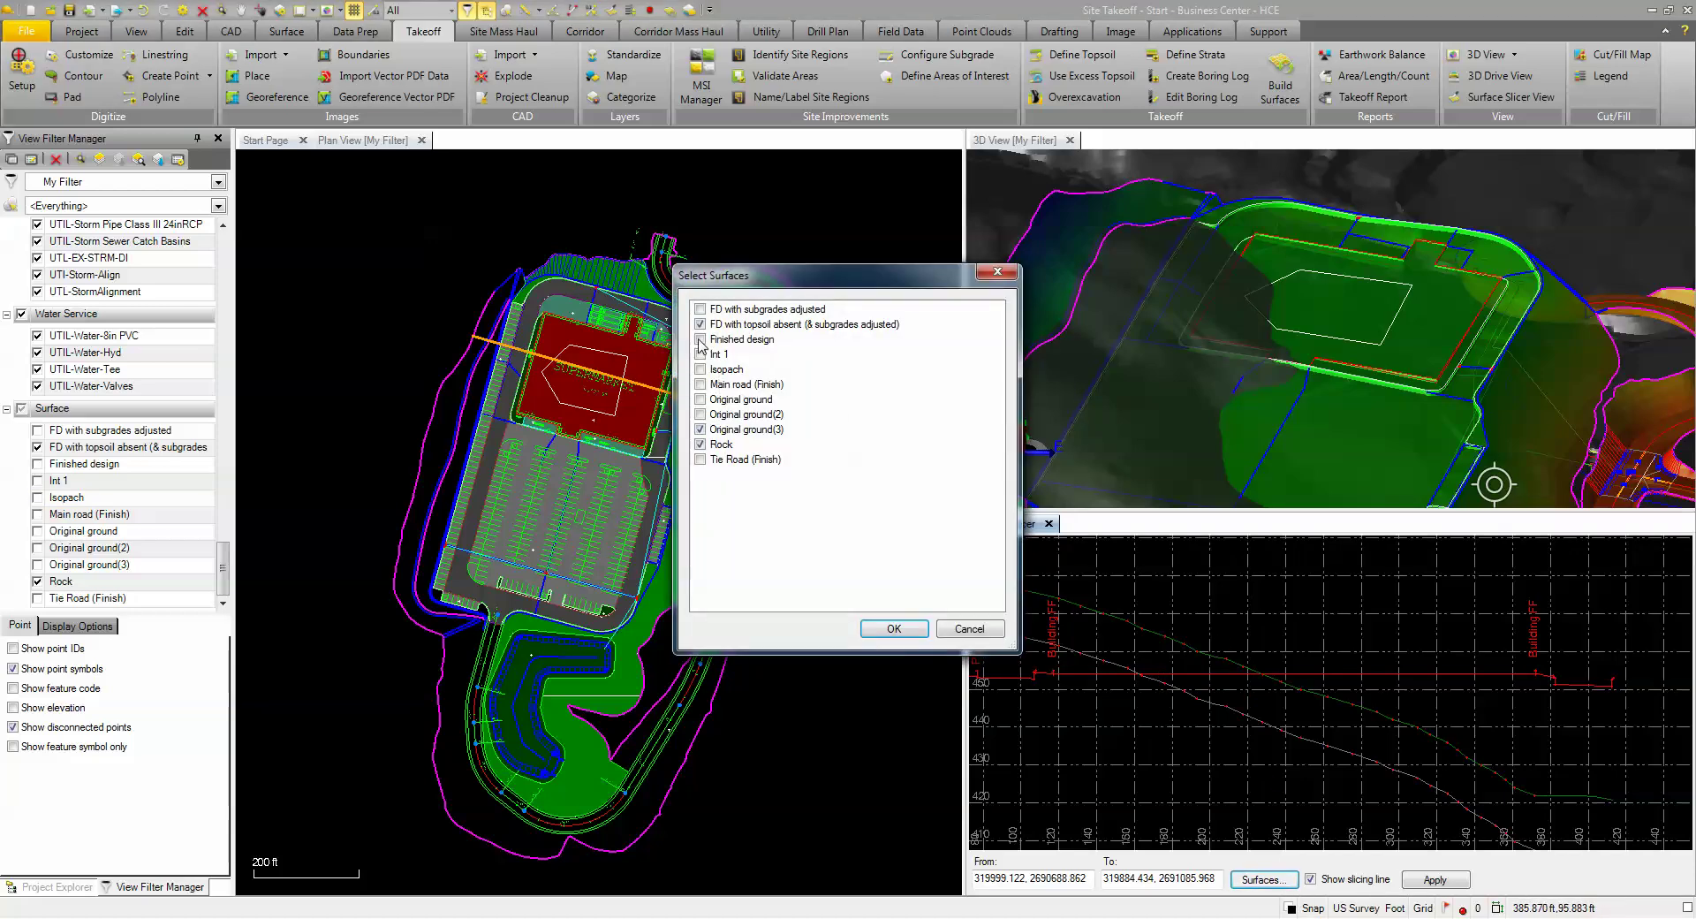
left_click(892, 638)
scroll(1345, 696, "up", 5)
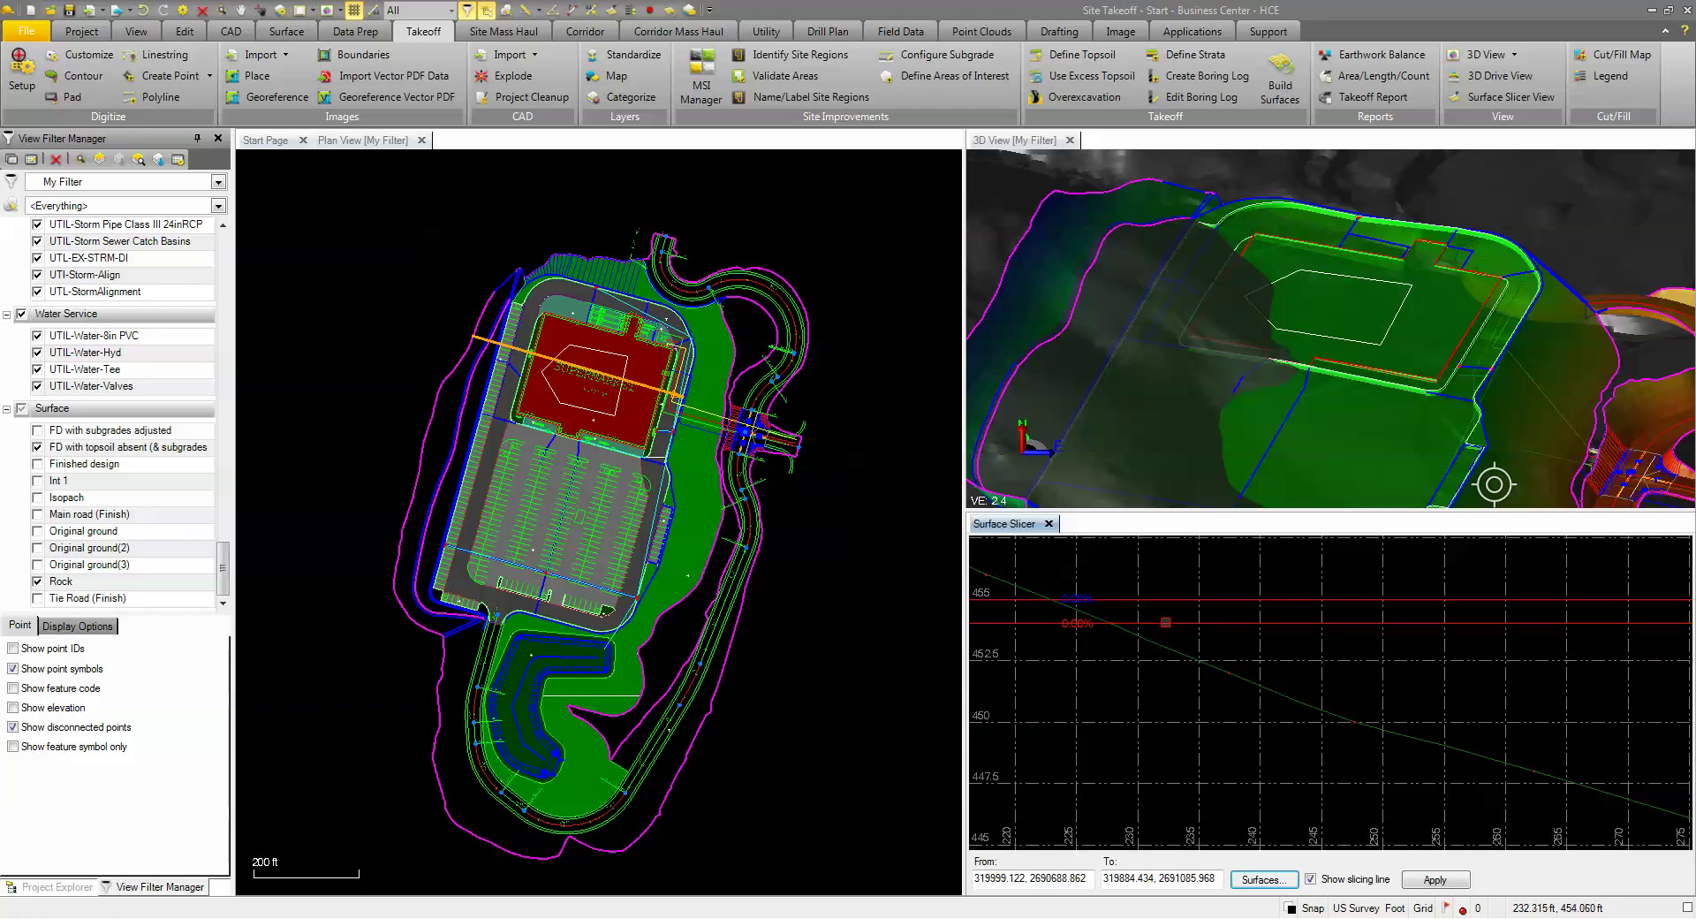
scroll(1164, 627, "down", 4)
scroll(1164, 627, "down", 3)
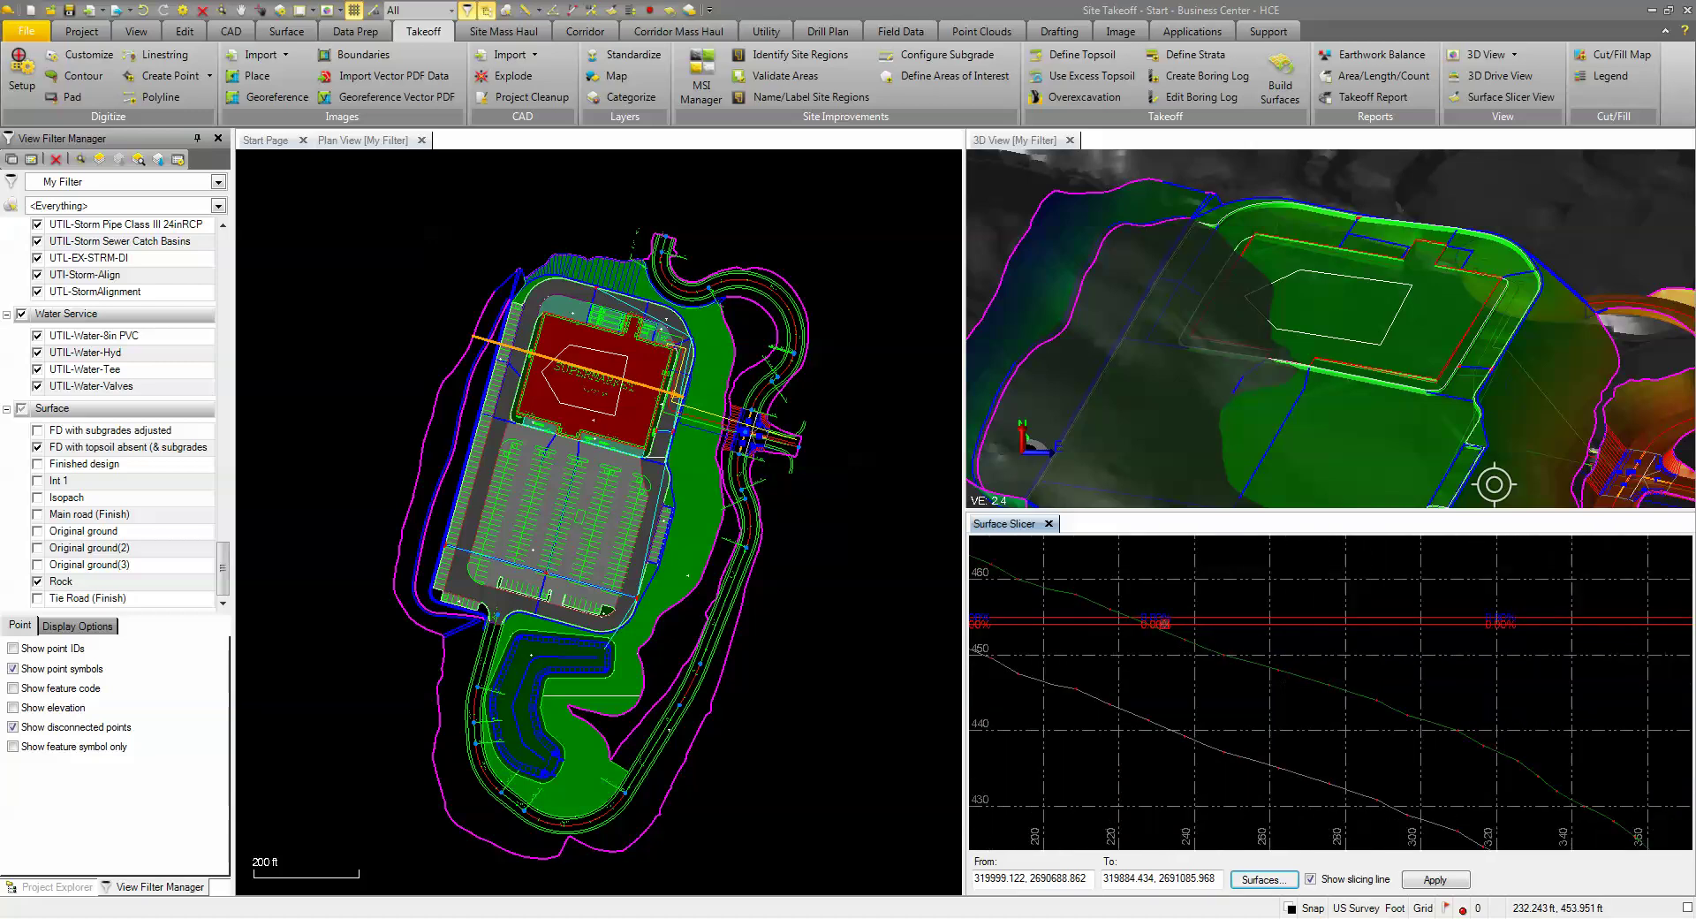
Examine the supermarket building pad and the soil contamination boundary in the 3D view.
scroll(1392, 372, "up", 4)
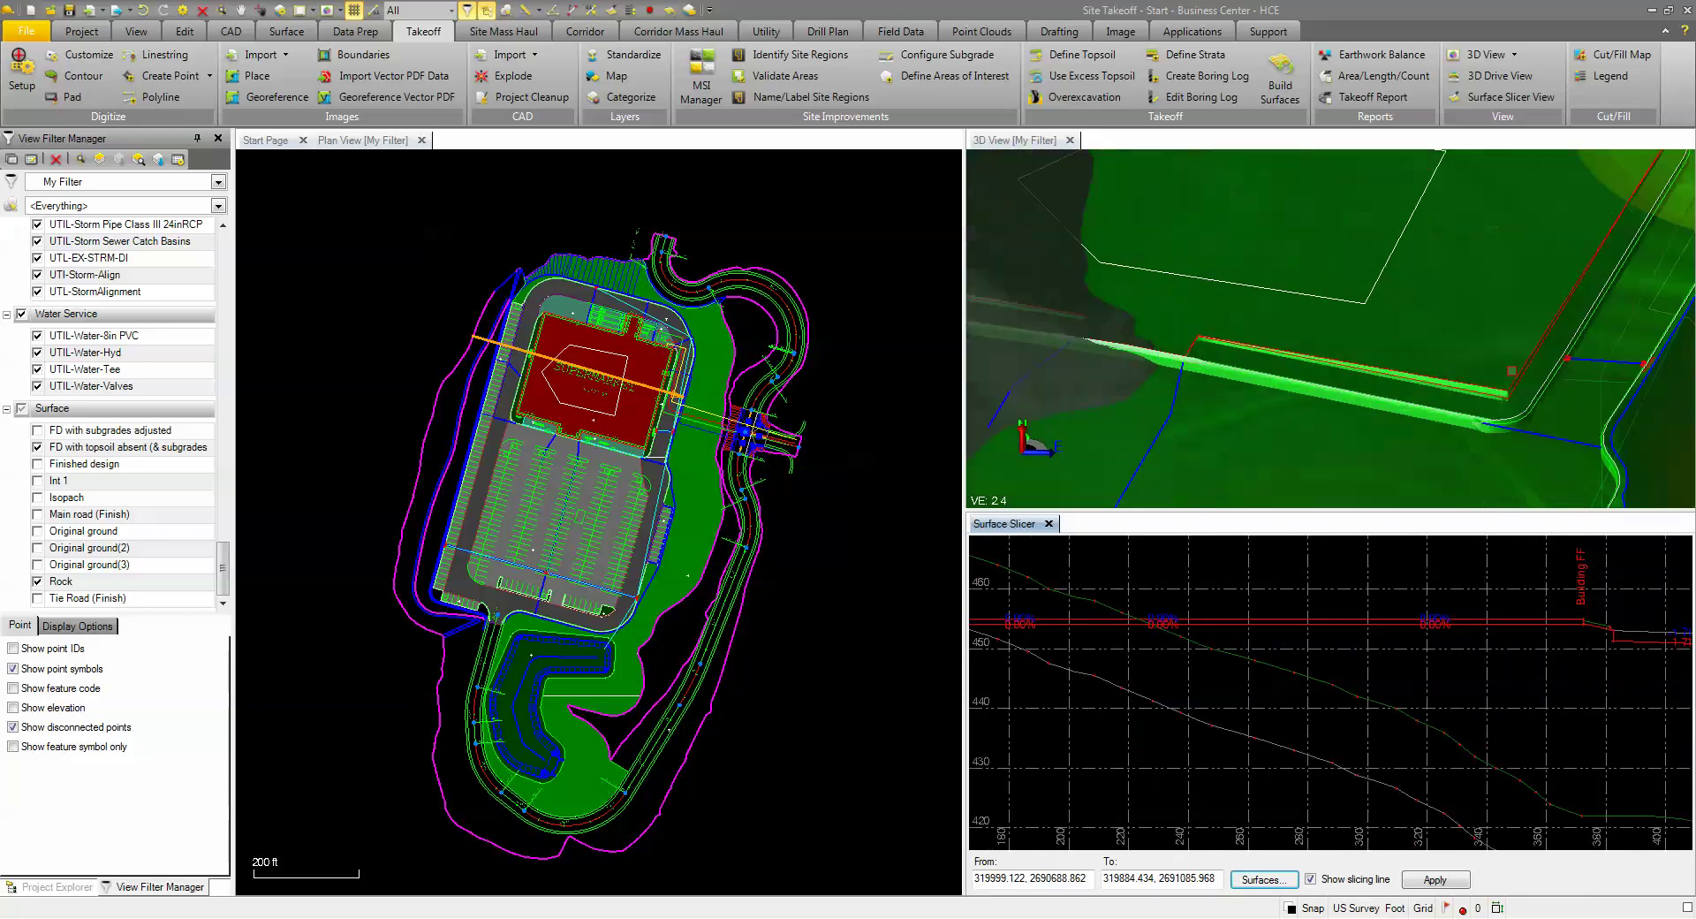
scroll(1537, 342, "up", 2)
scroll(1379, 414, "down", 2)
scroll(1240, 439, "down", 2)
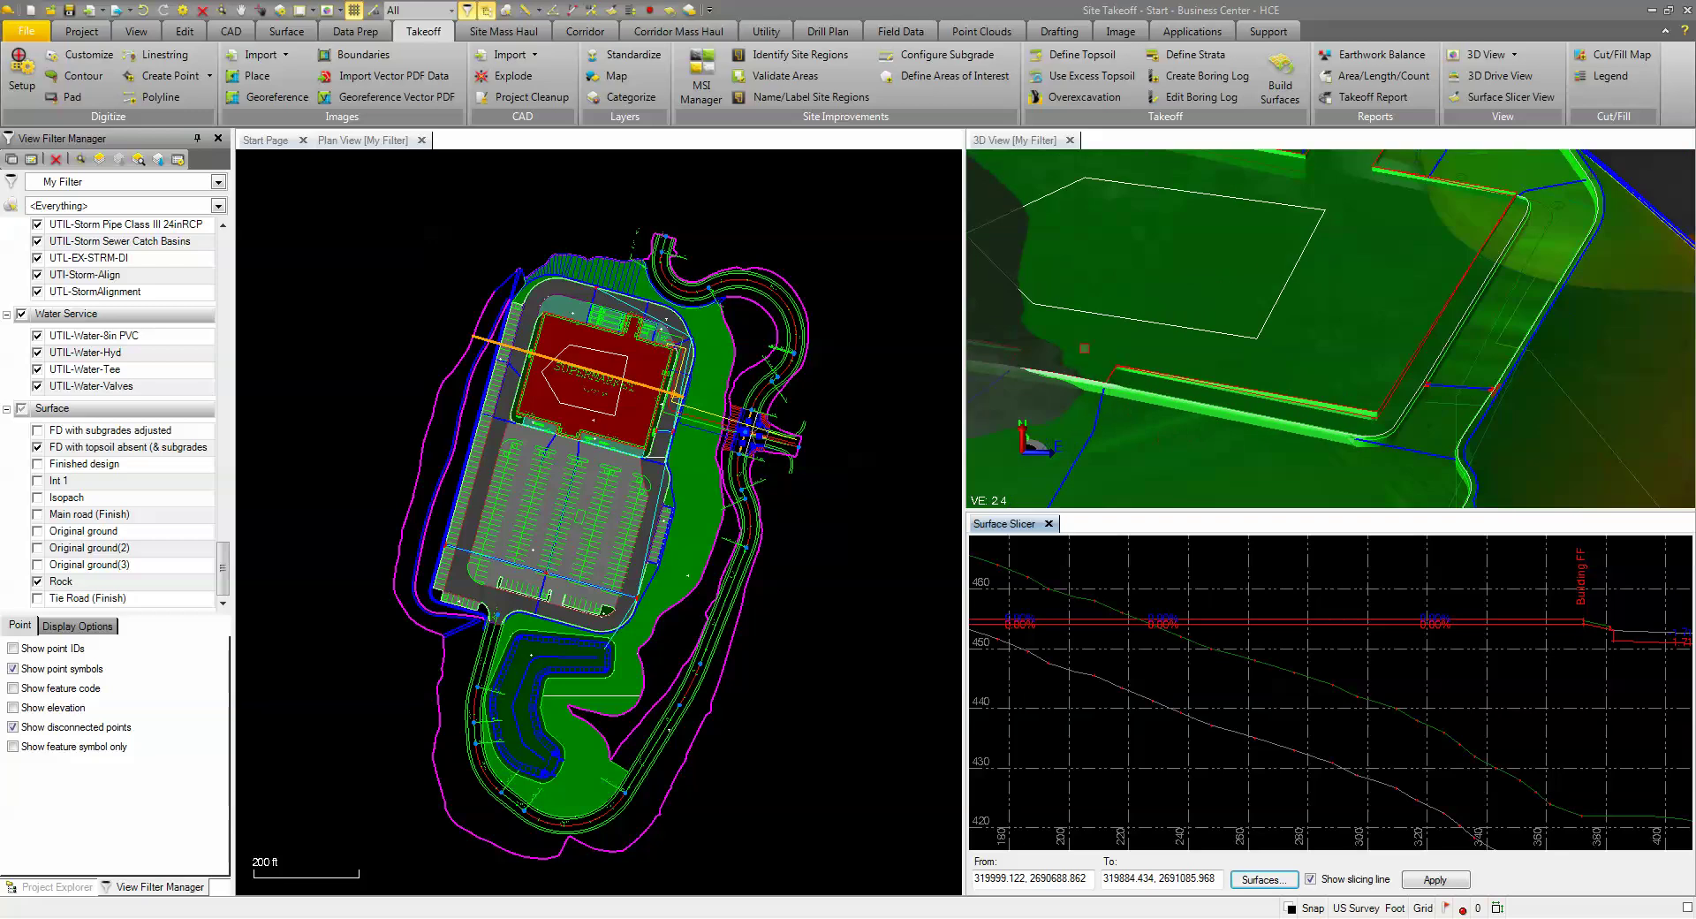
scroll(1368, 183, "up", 4)
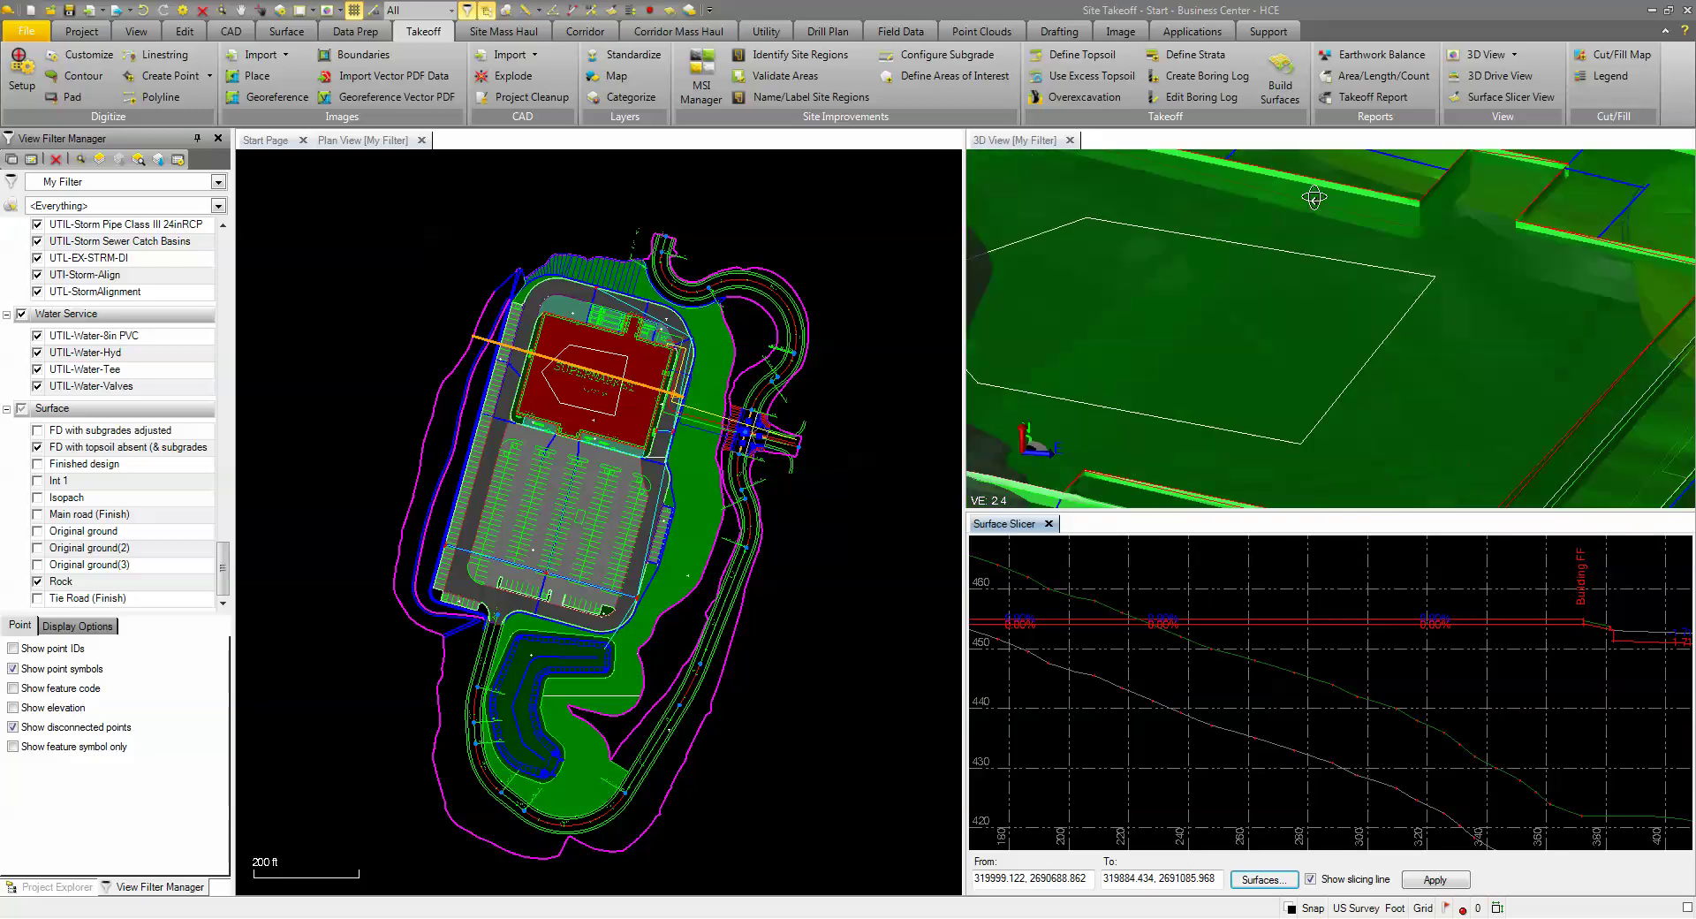
scroll(1330, 328, "up", 2)
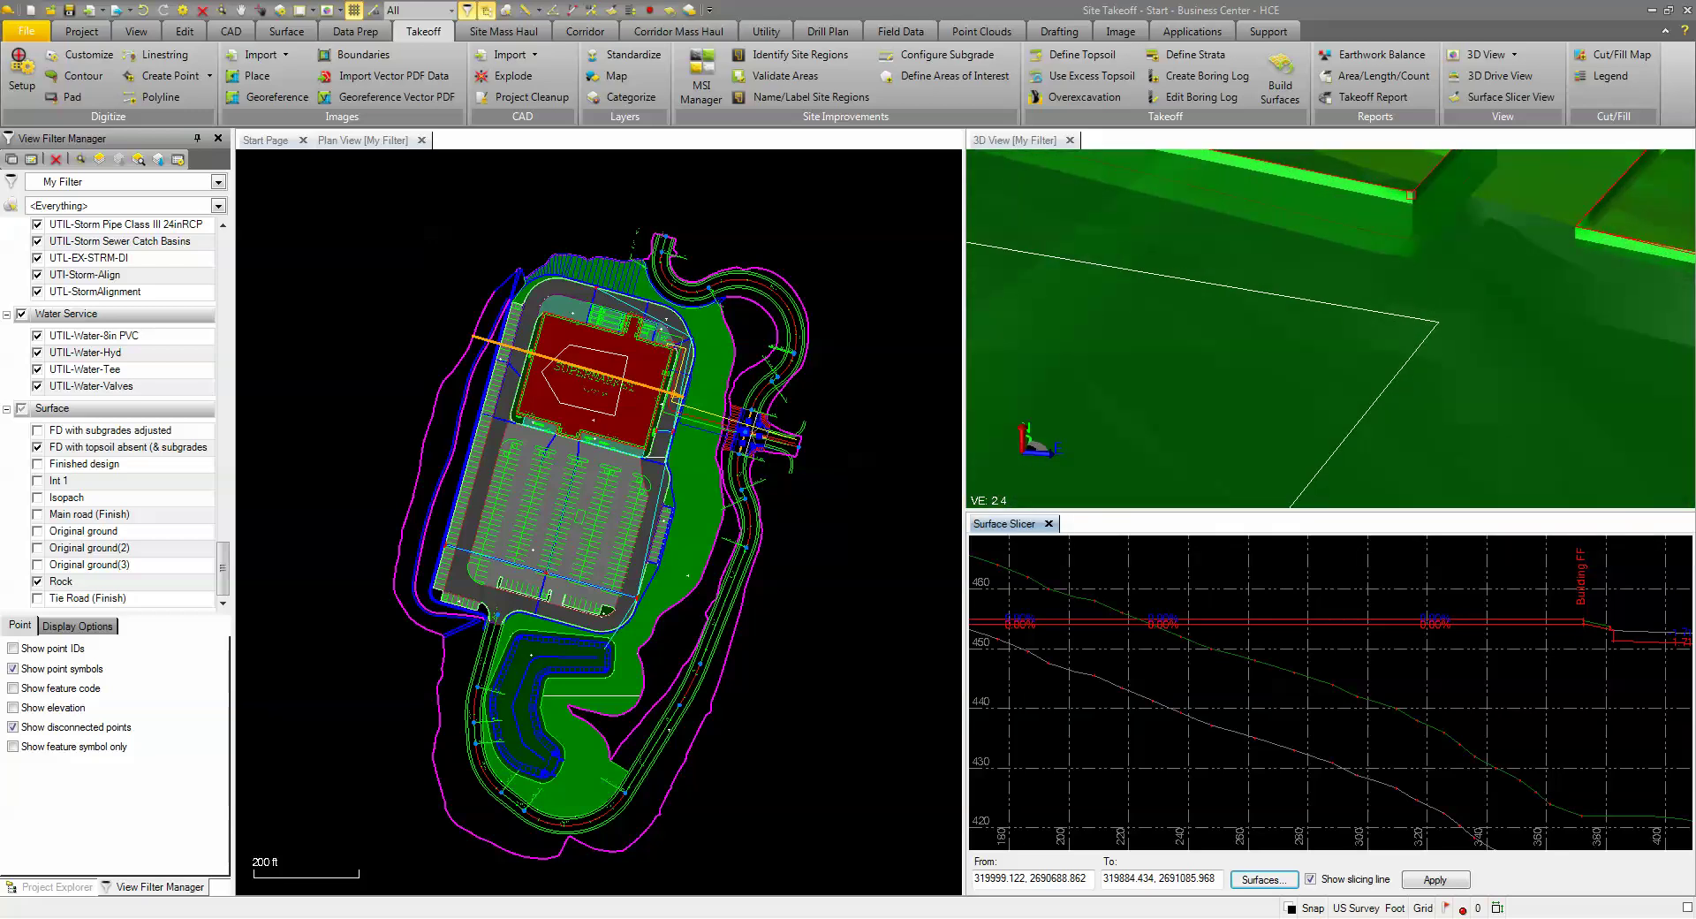
scroll(1348, 379, "down", 5)
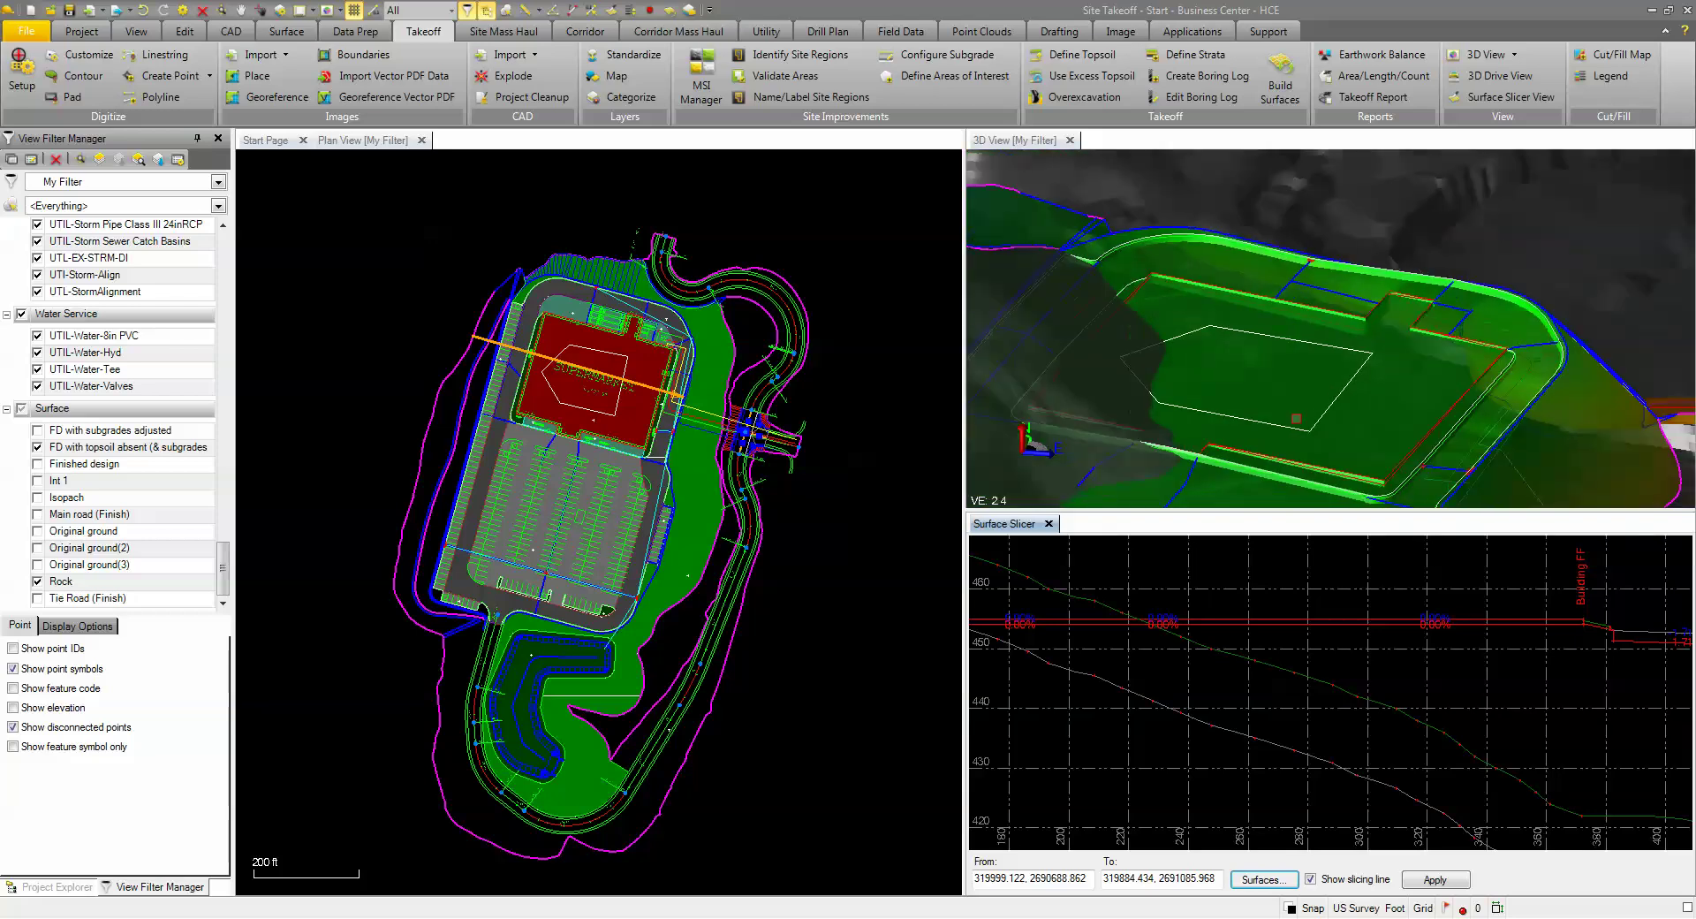
middle_click_drag(1292, 420, 1285, 434)
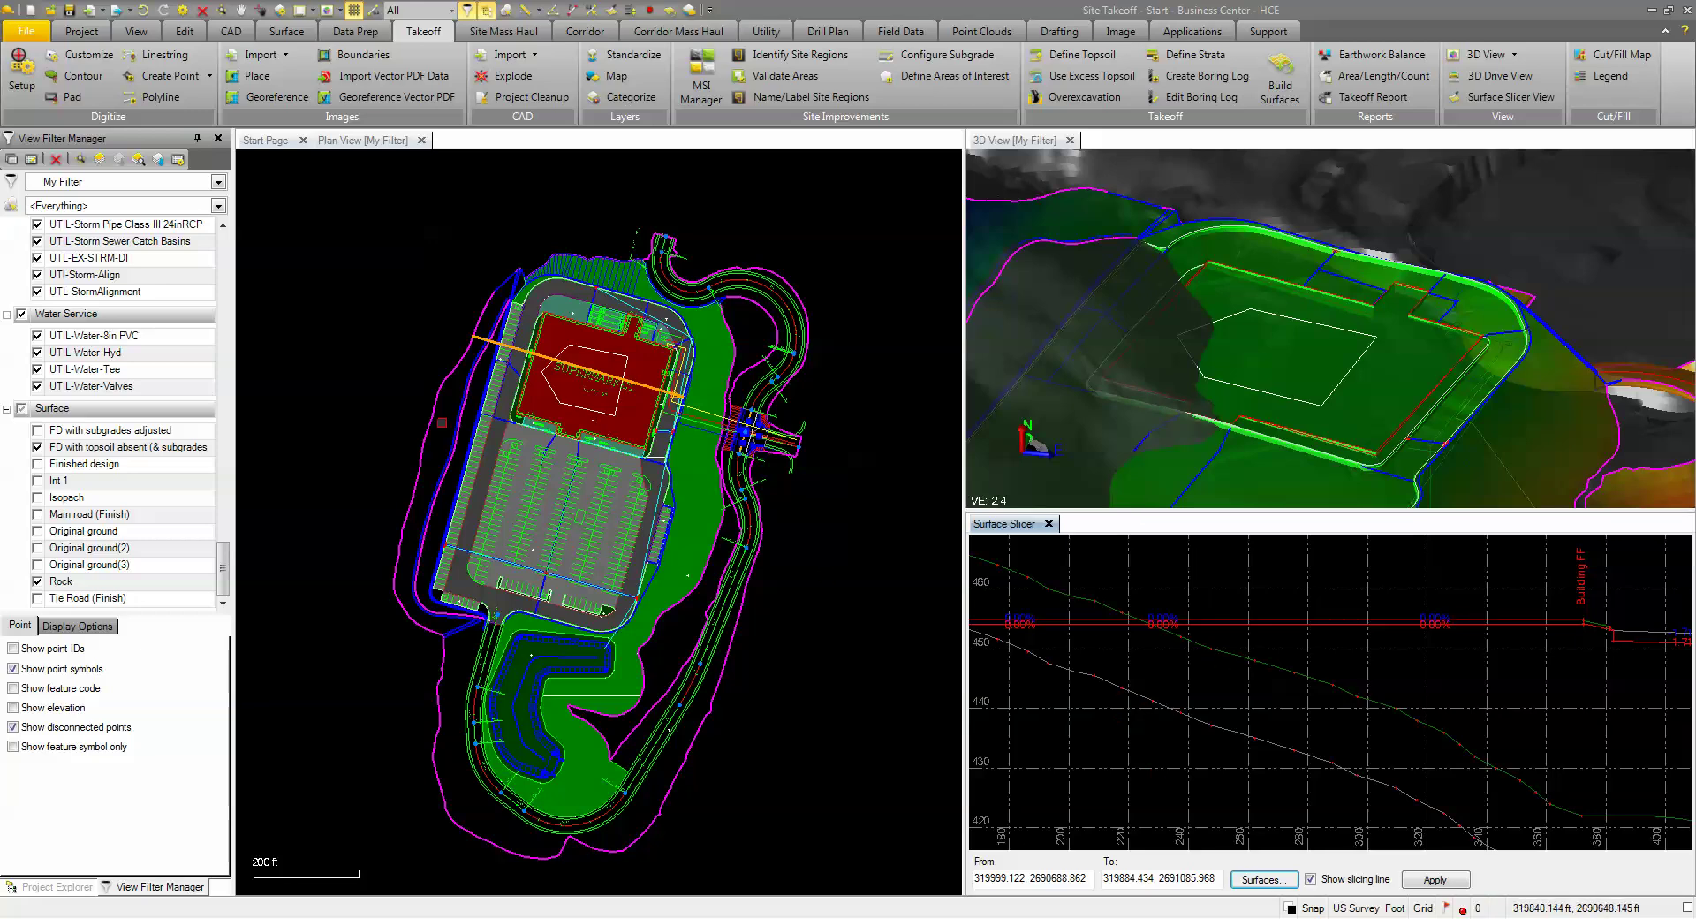
Remove the Finished design surface from the surface slice.
left_click(1247, 880)
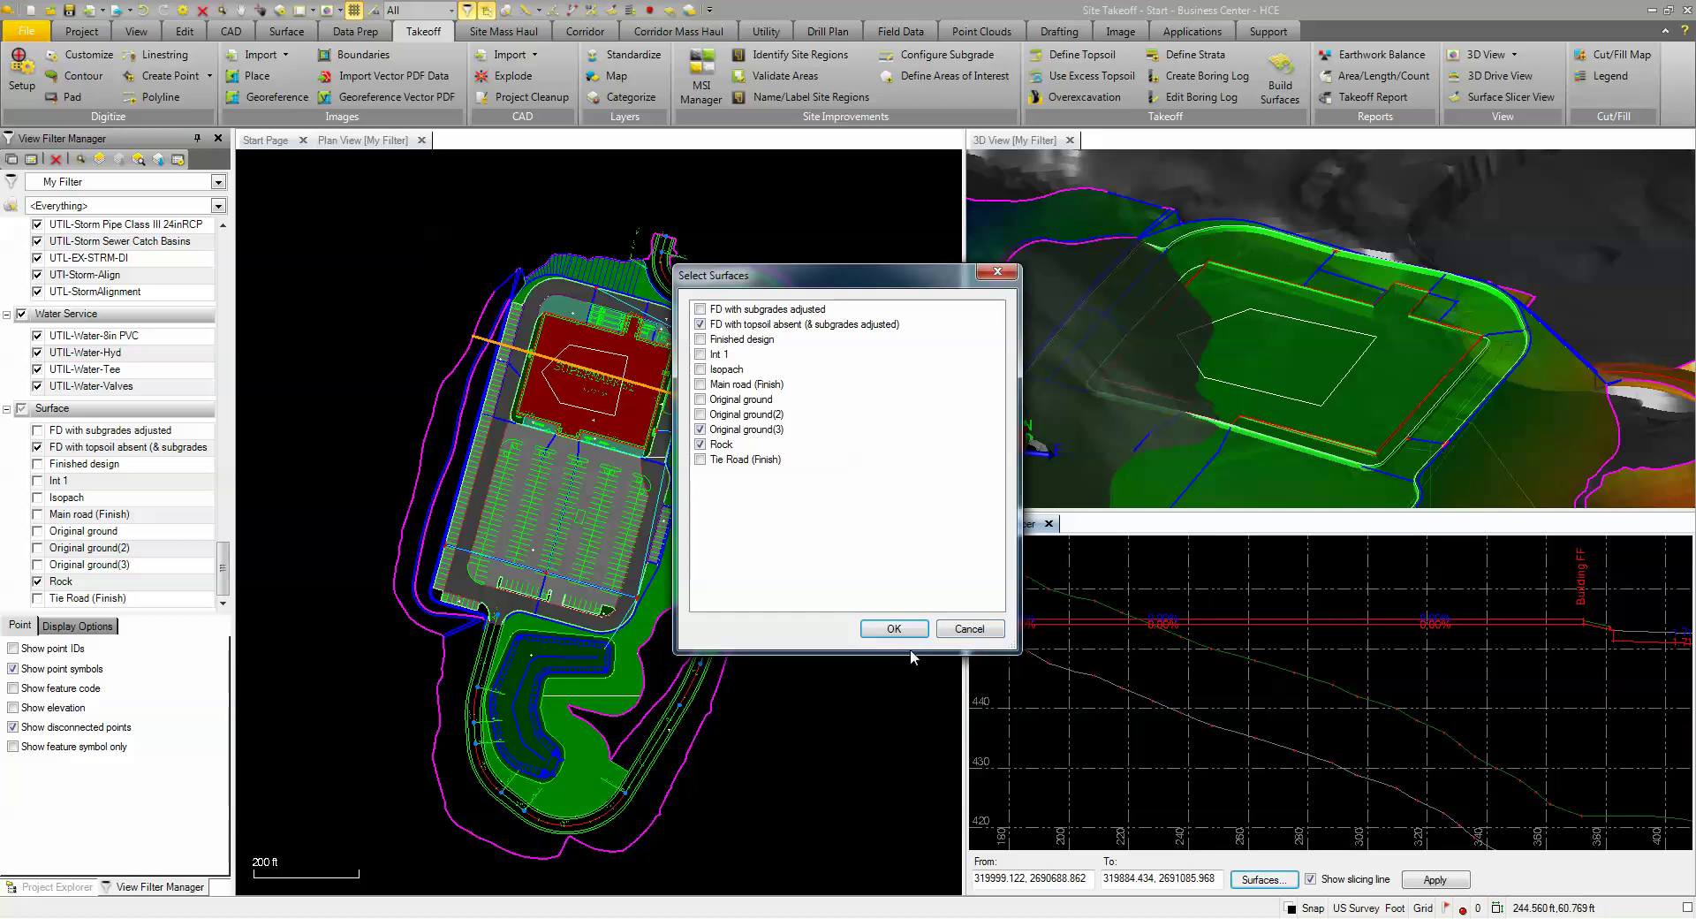
left_click(893, 628)
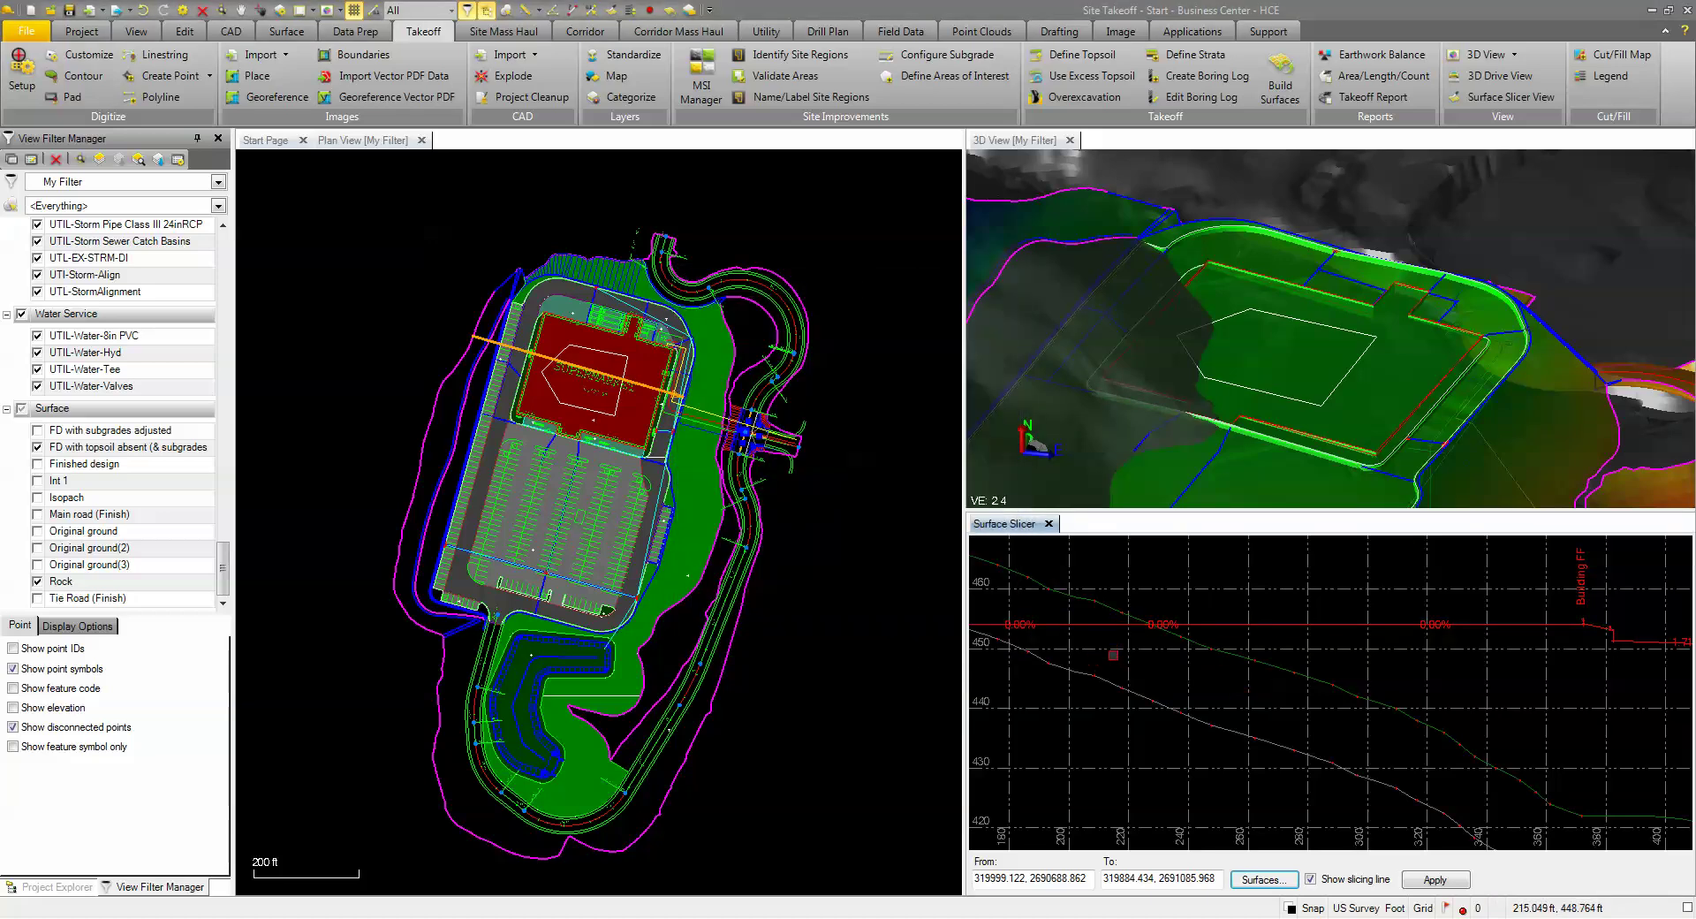
Define an overexcavation of 10 with a minimum of 5 beneath original ground, using the Soil Contamination linestring as its closed line.
left_click(1057, 101)
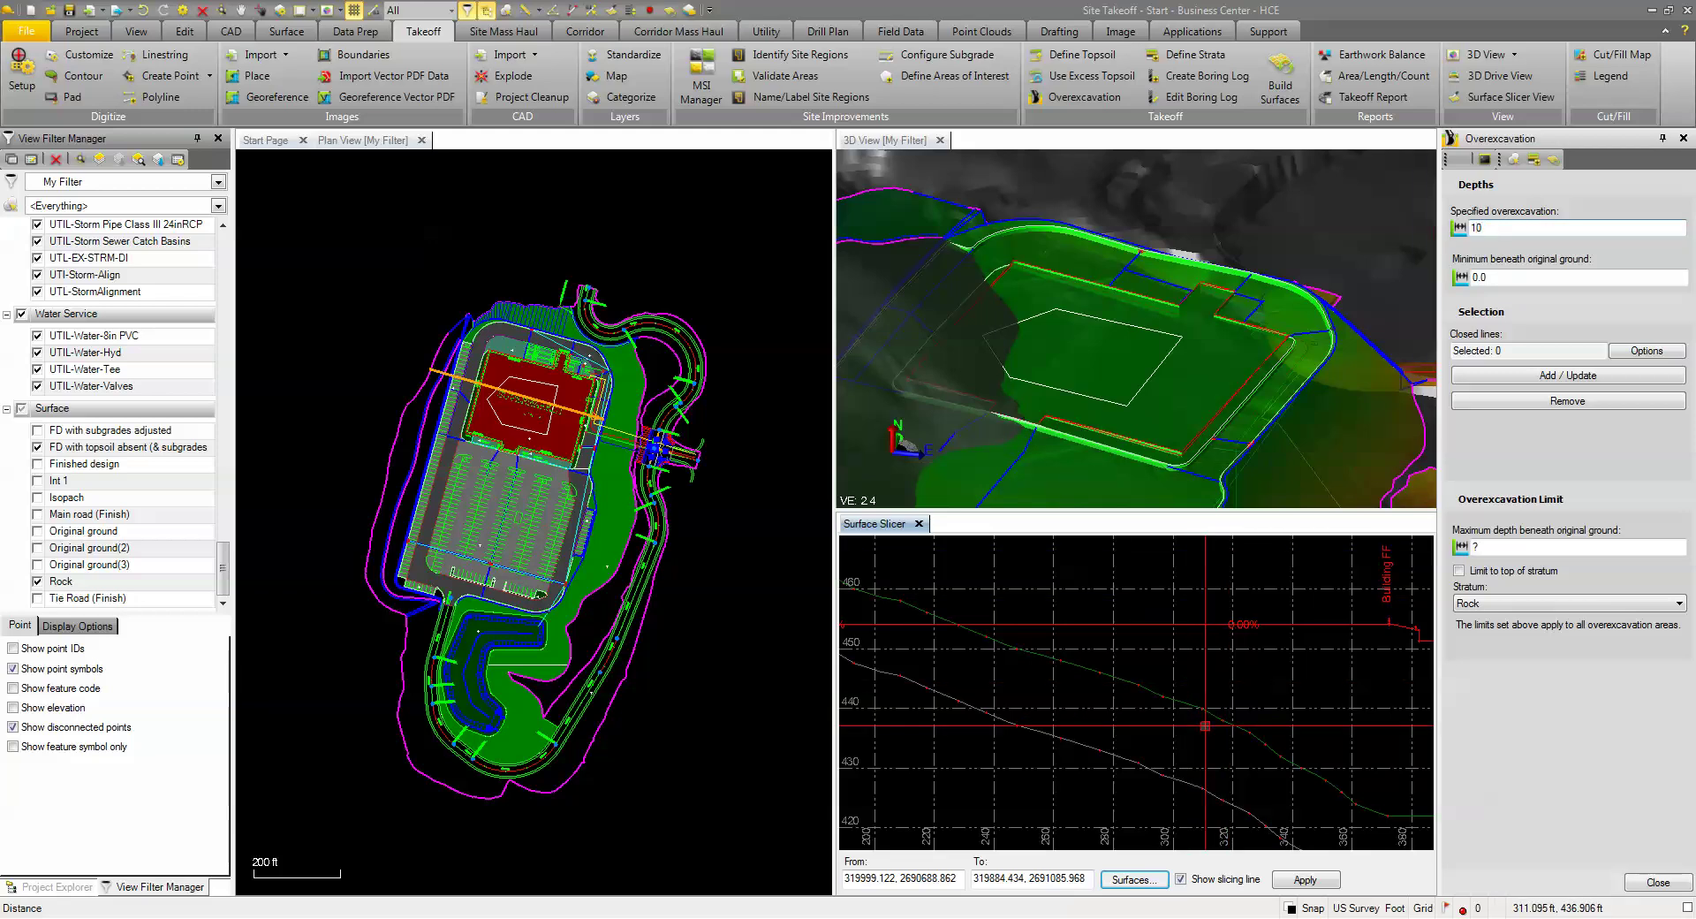
key("Tab")
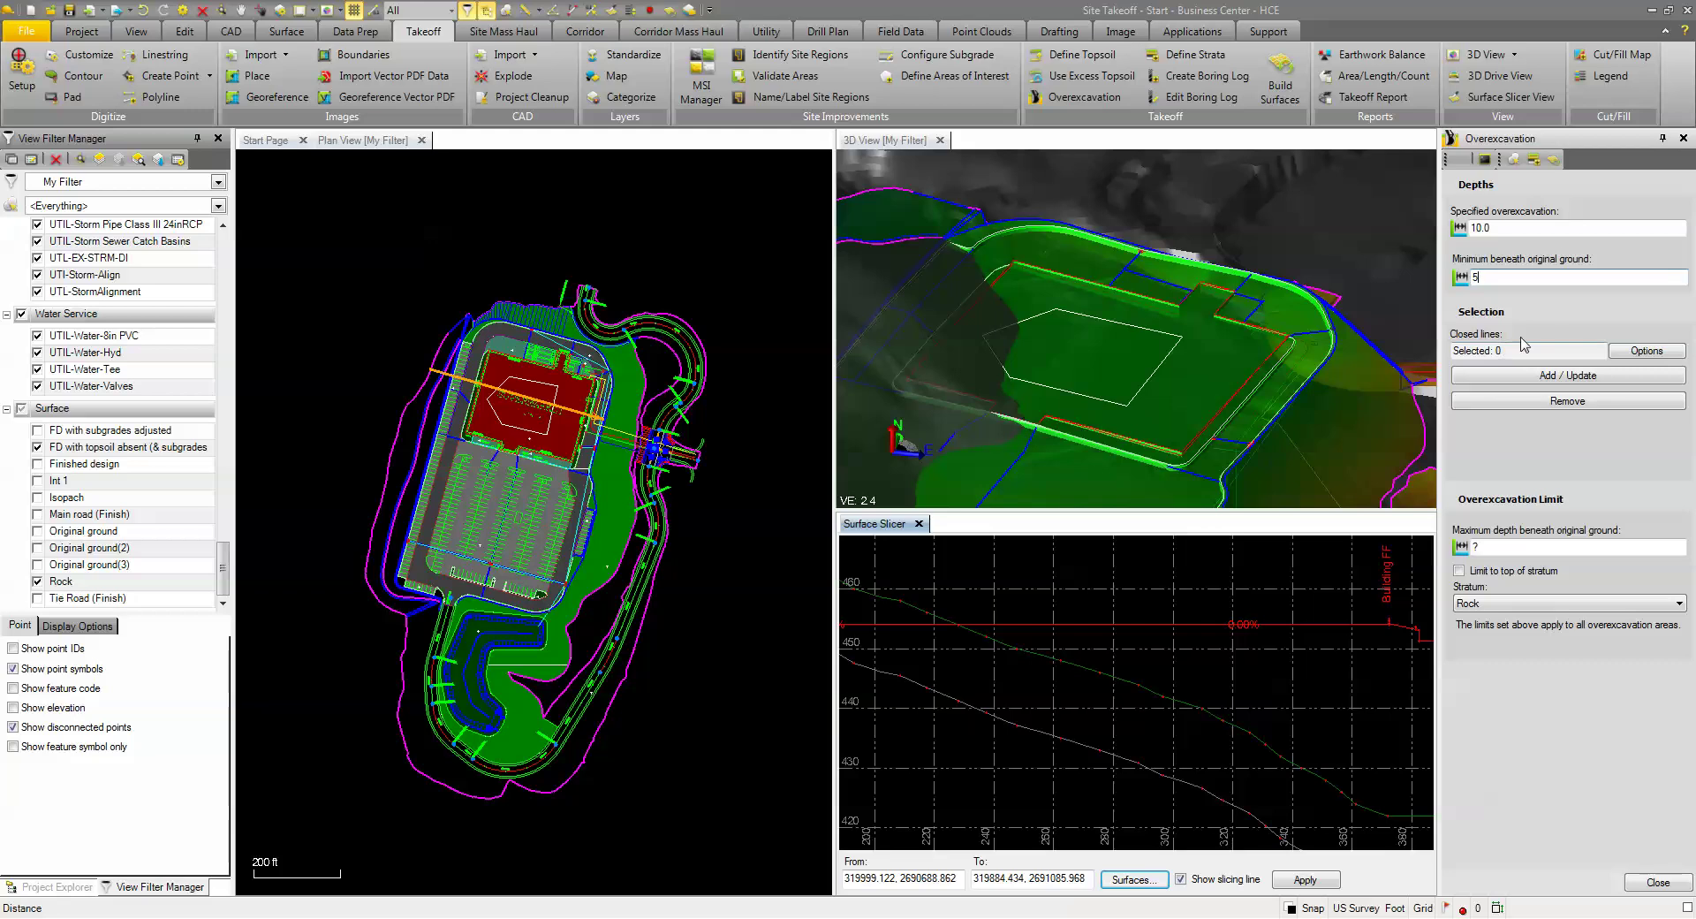
key("Tab")
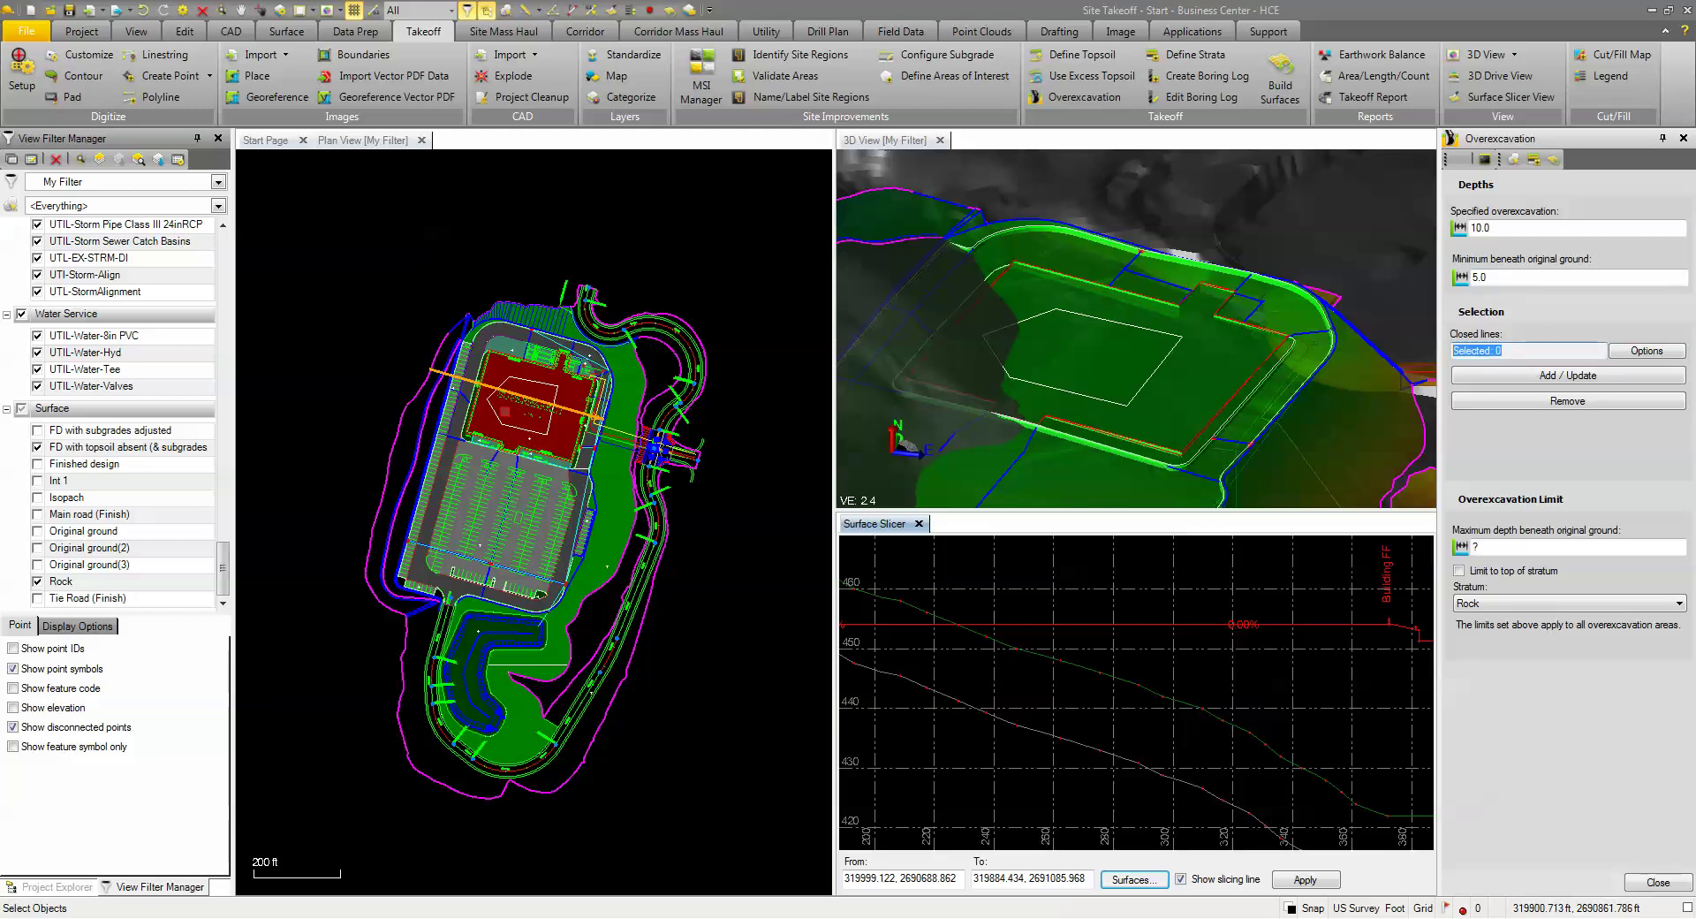
scroll(527, 387, "up", 2)
left_click(530, 378)
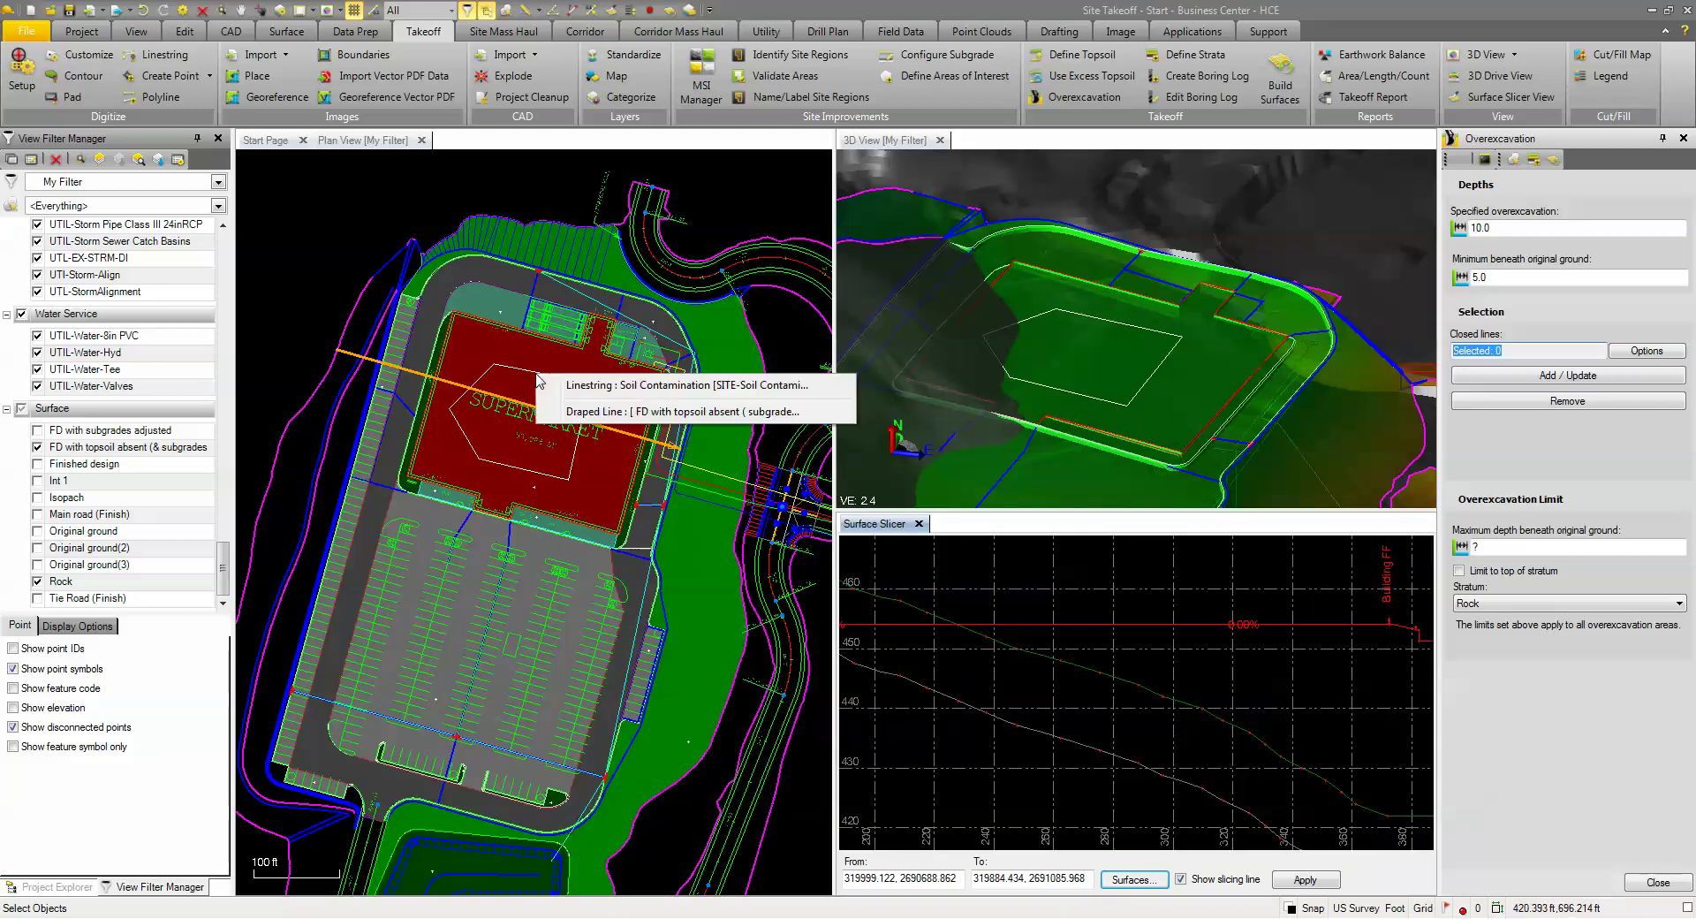
left_click(595, 387)
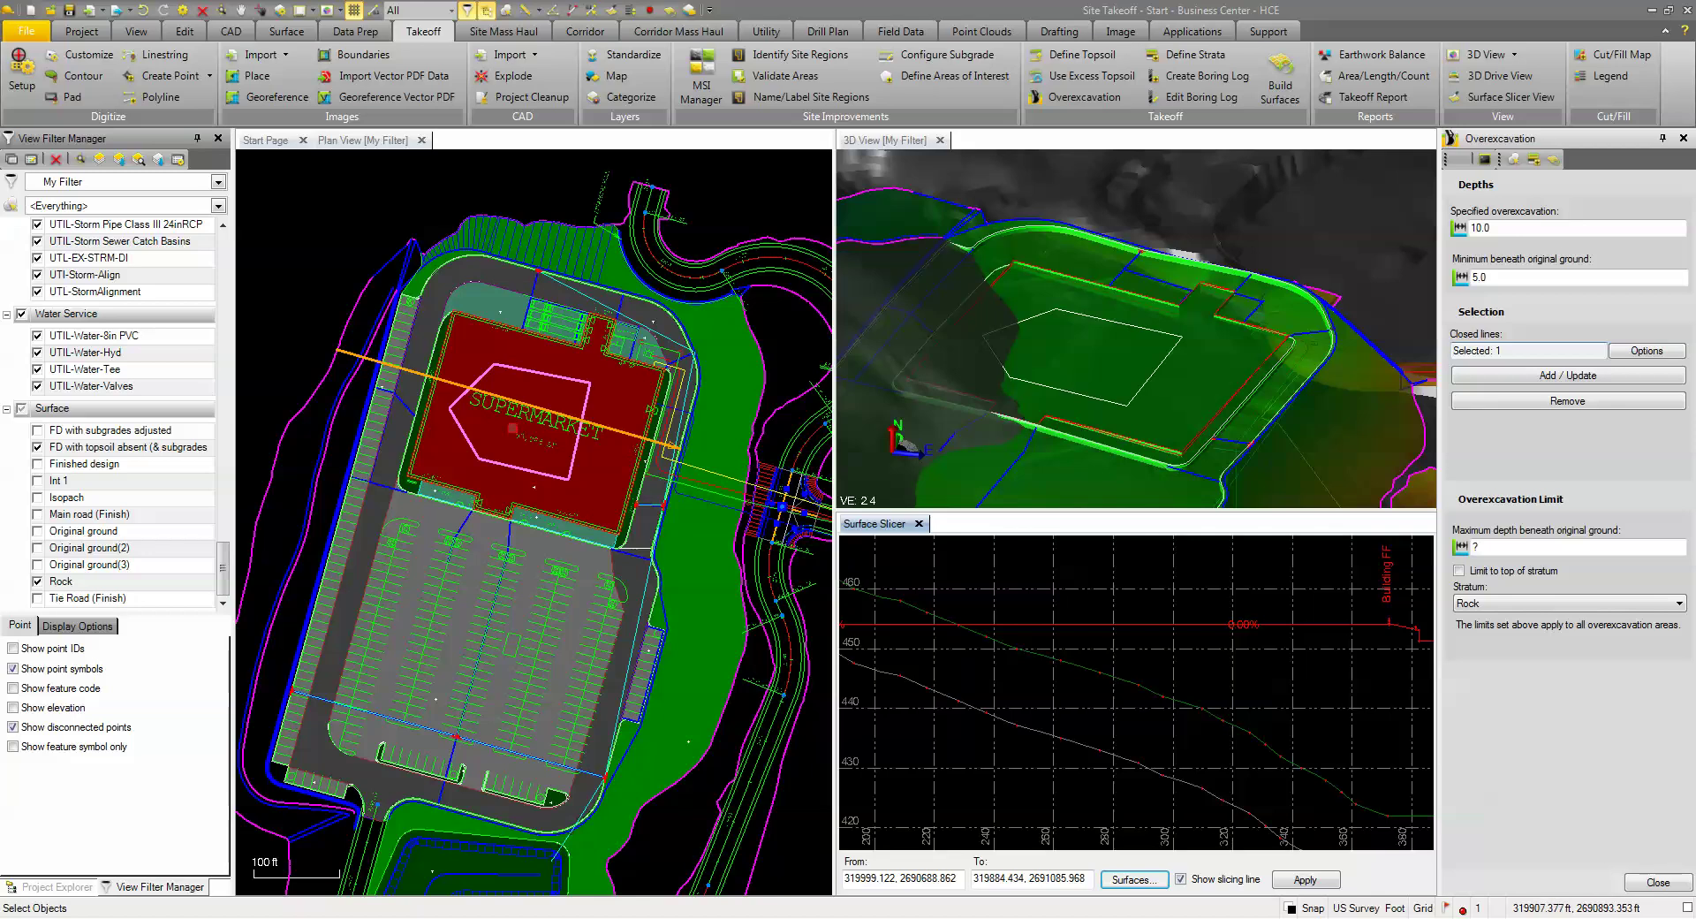
Set the maximum overexcavation depth beneath original ground to 20 and try limiting it to the top of the Rock stratum.
left_click(1499, 548)
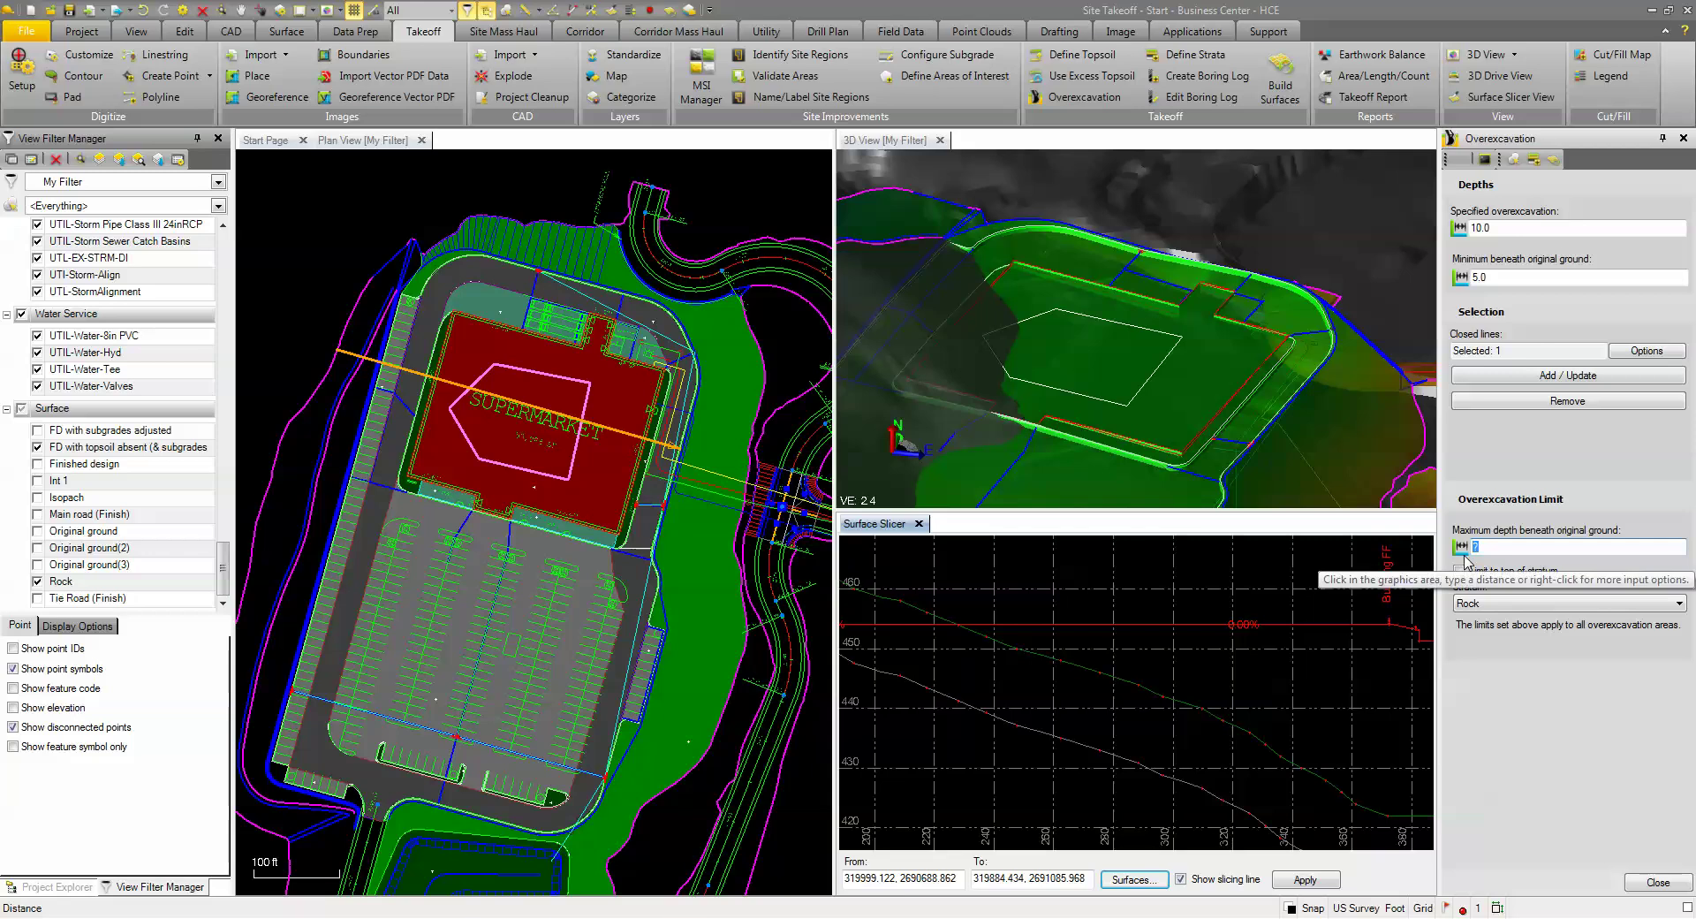
type("20")
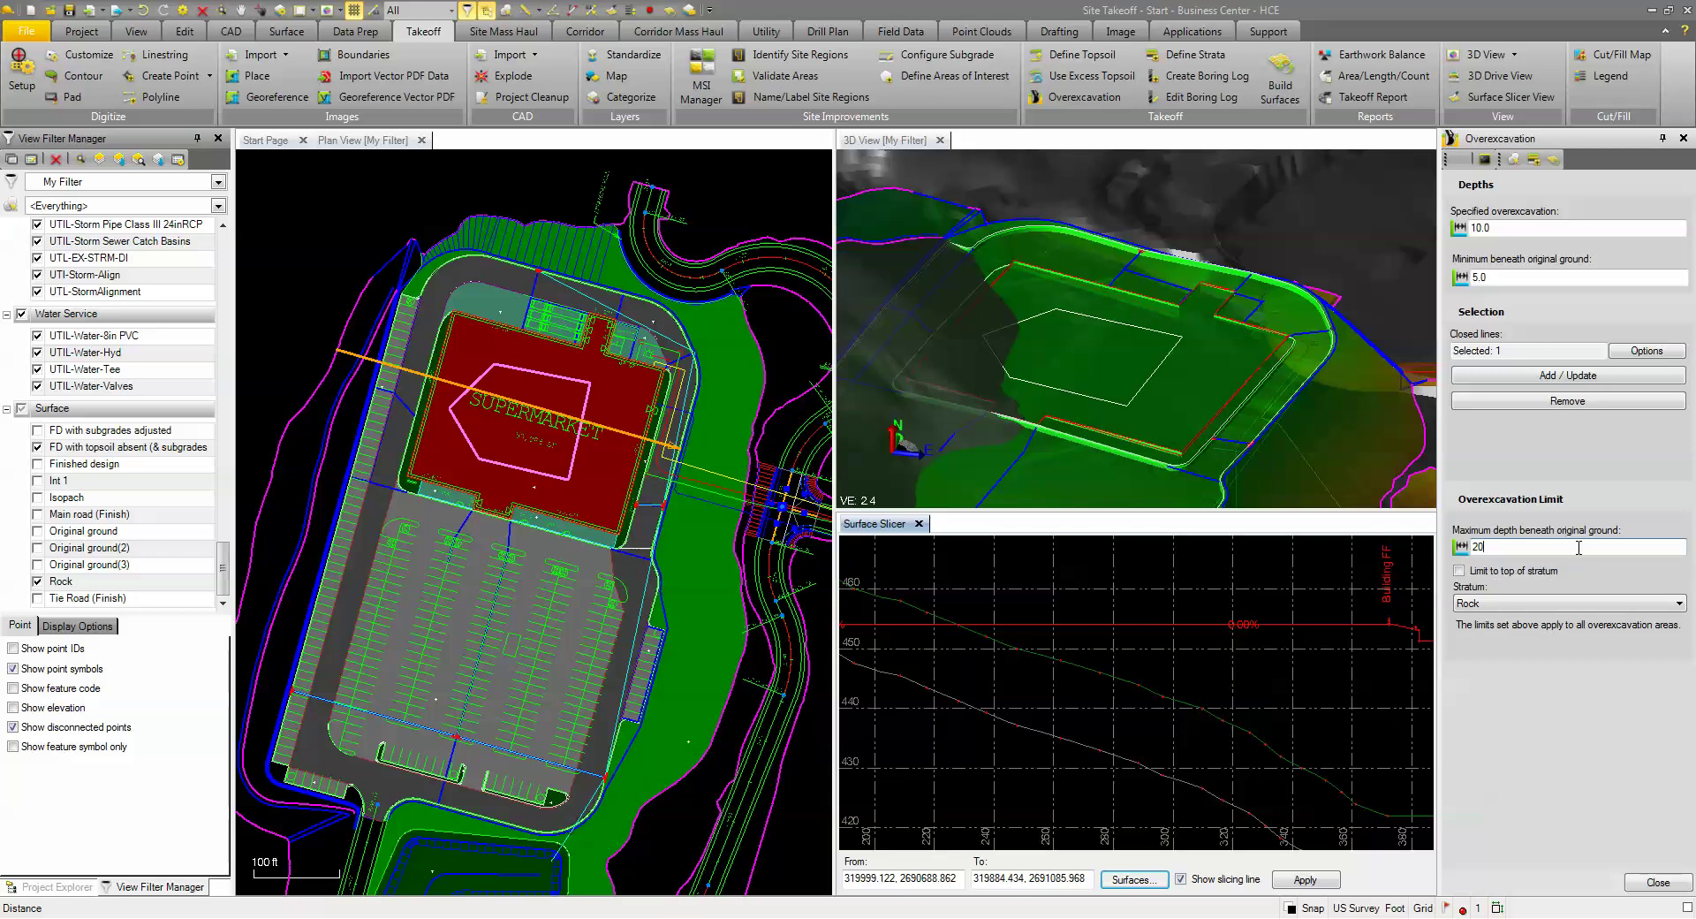
left_click(1459, 571)
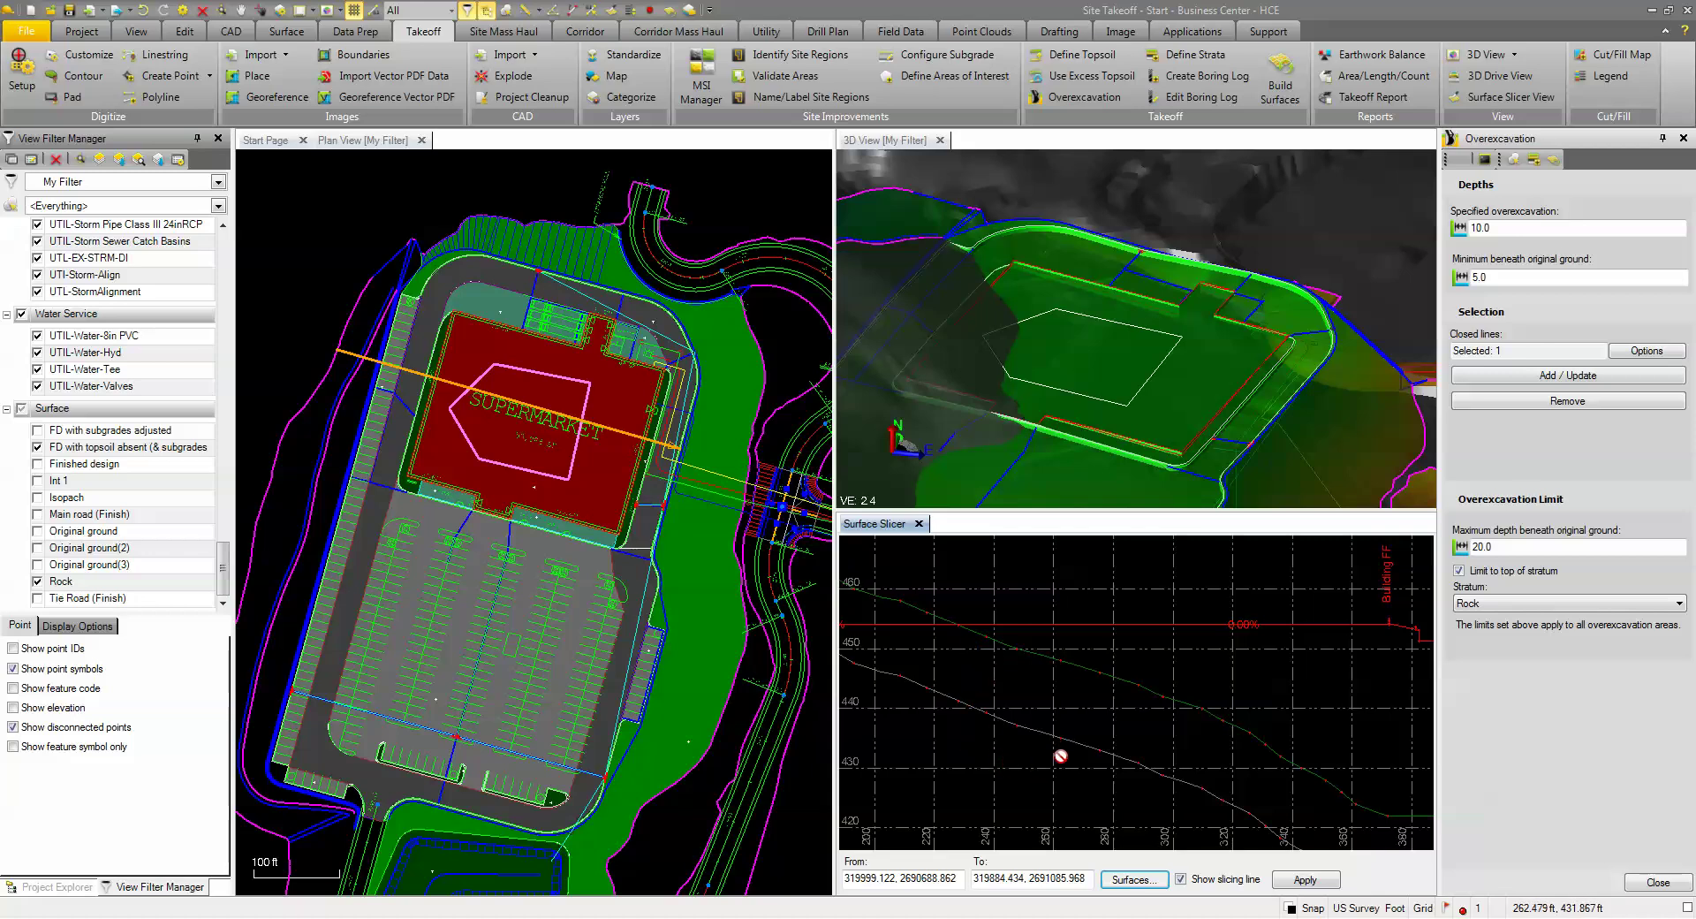
scroll(1061, 755, "down", 2)
middle_click_drag(1060, 755, 1136, 704)
left_click(1658, 881)
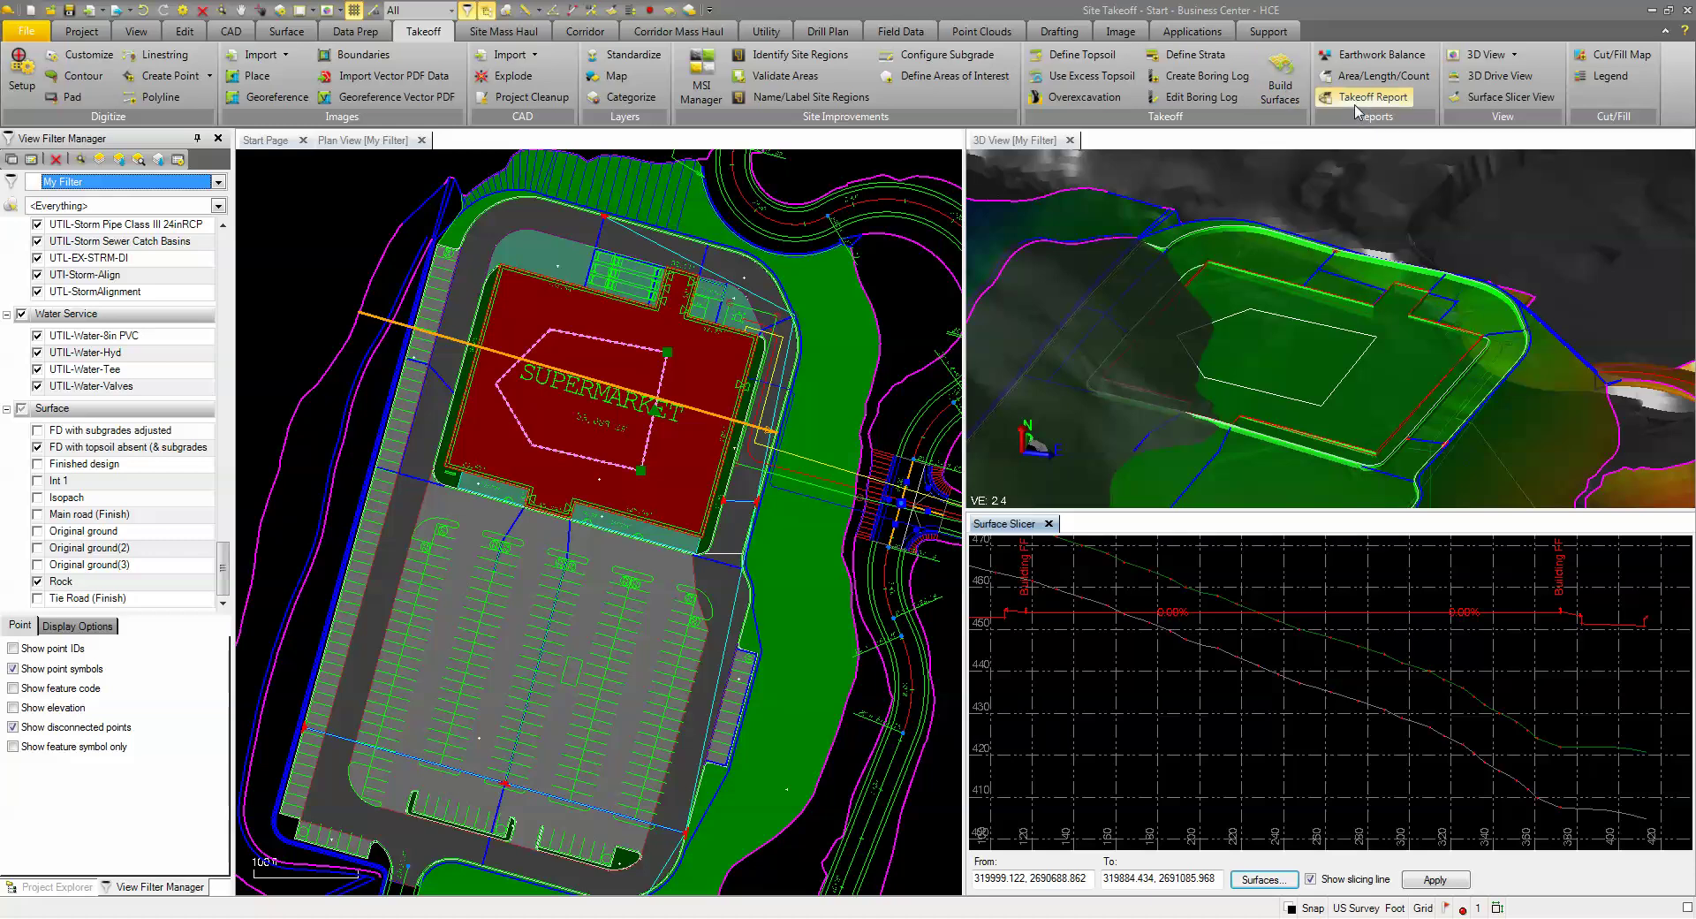
Show the project's surface list in the Project Explorer and try to build the takeoff surfaces.
left_click(77, 889)
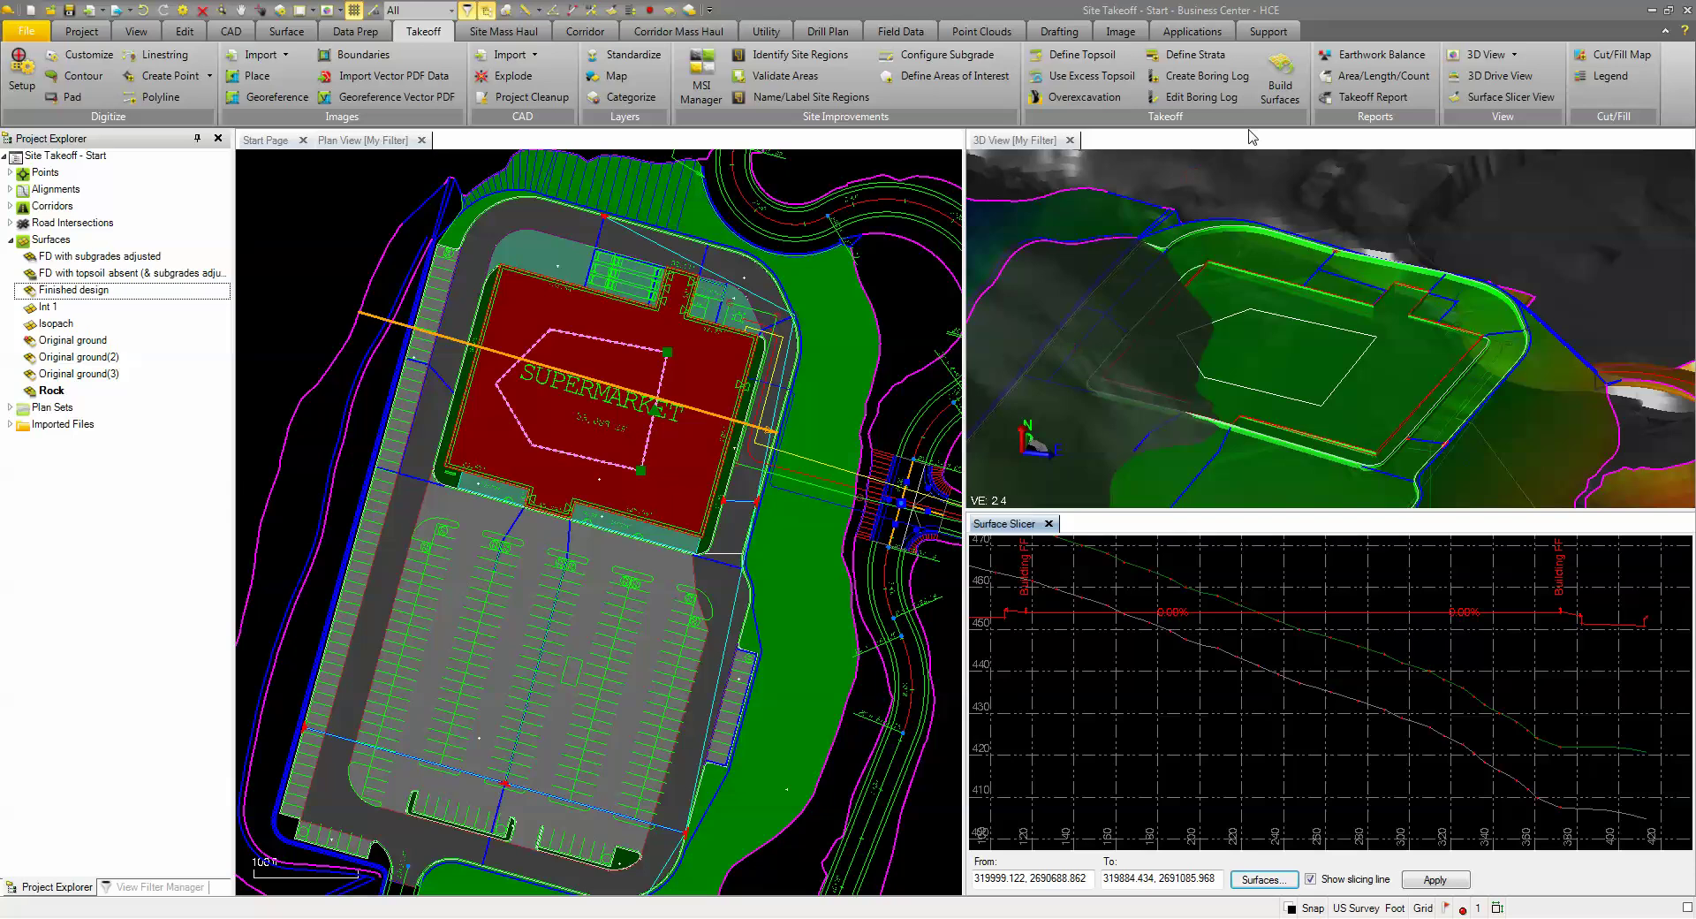
left_click(1285, 99)
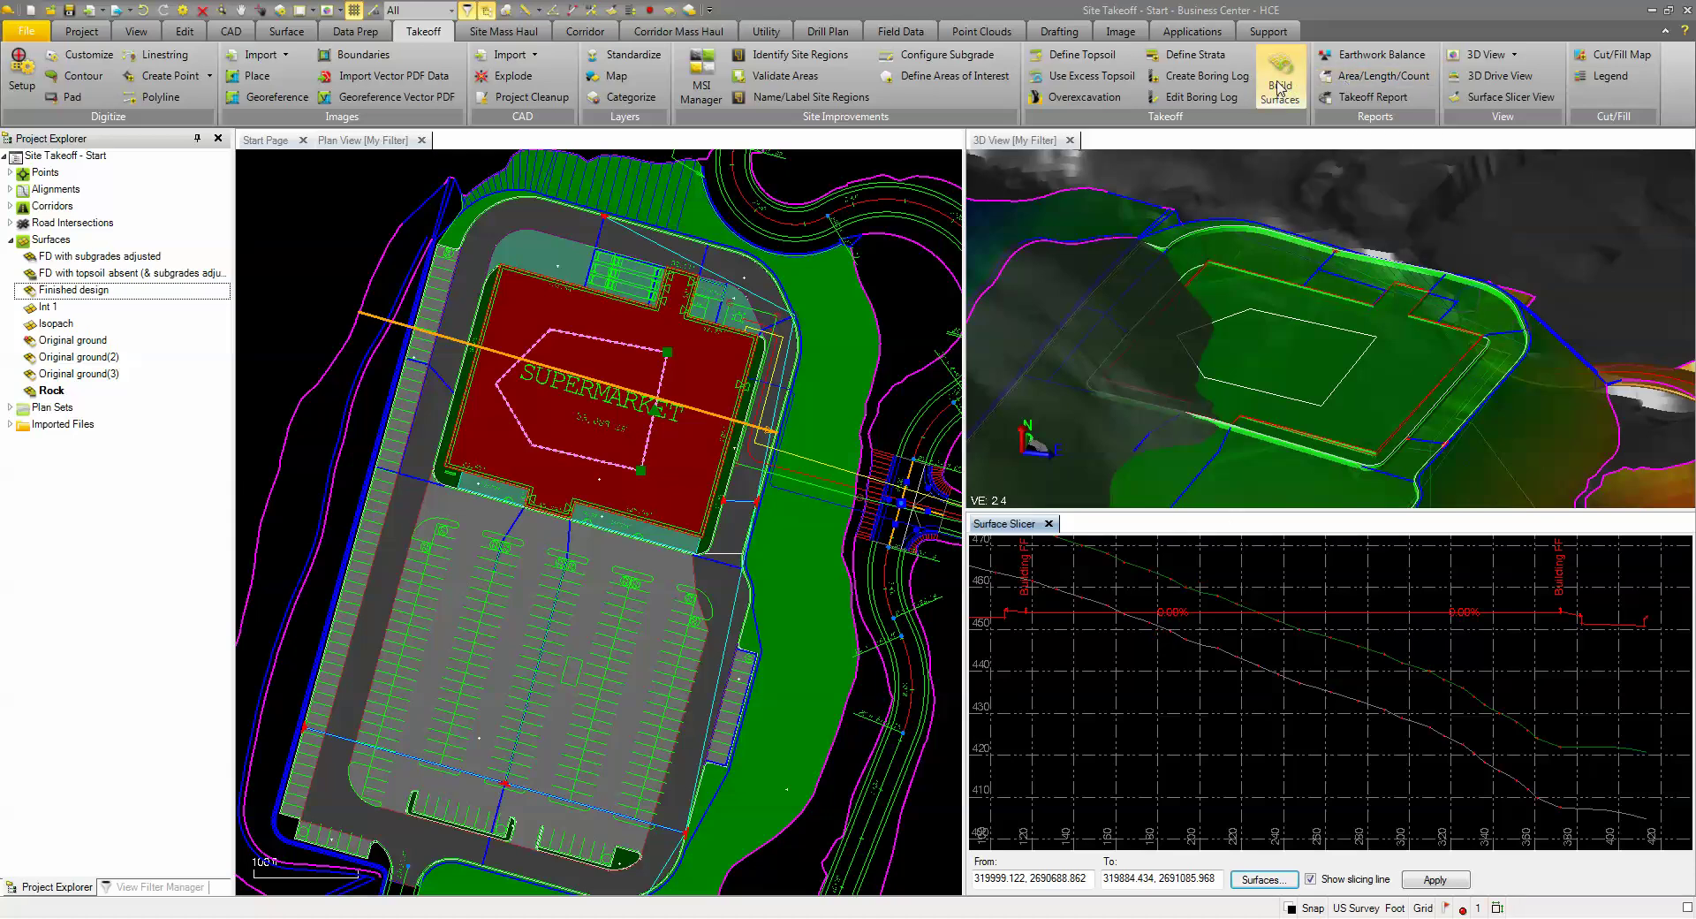
left_click(954, 76)
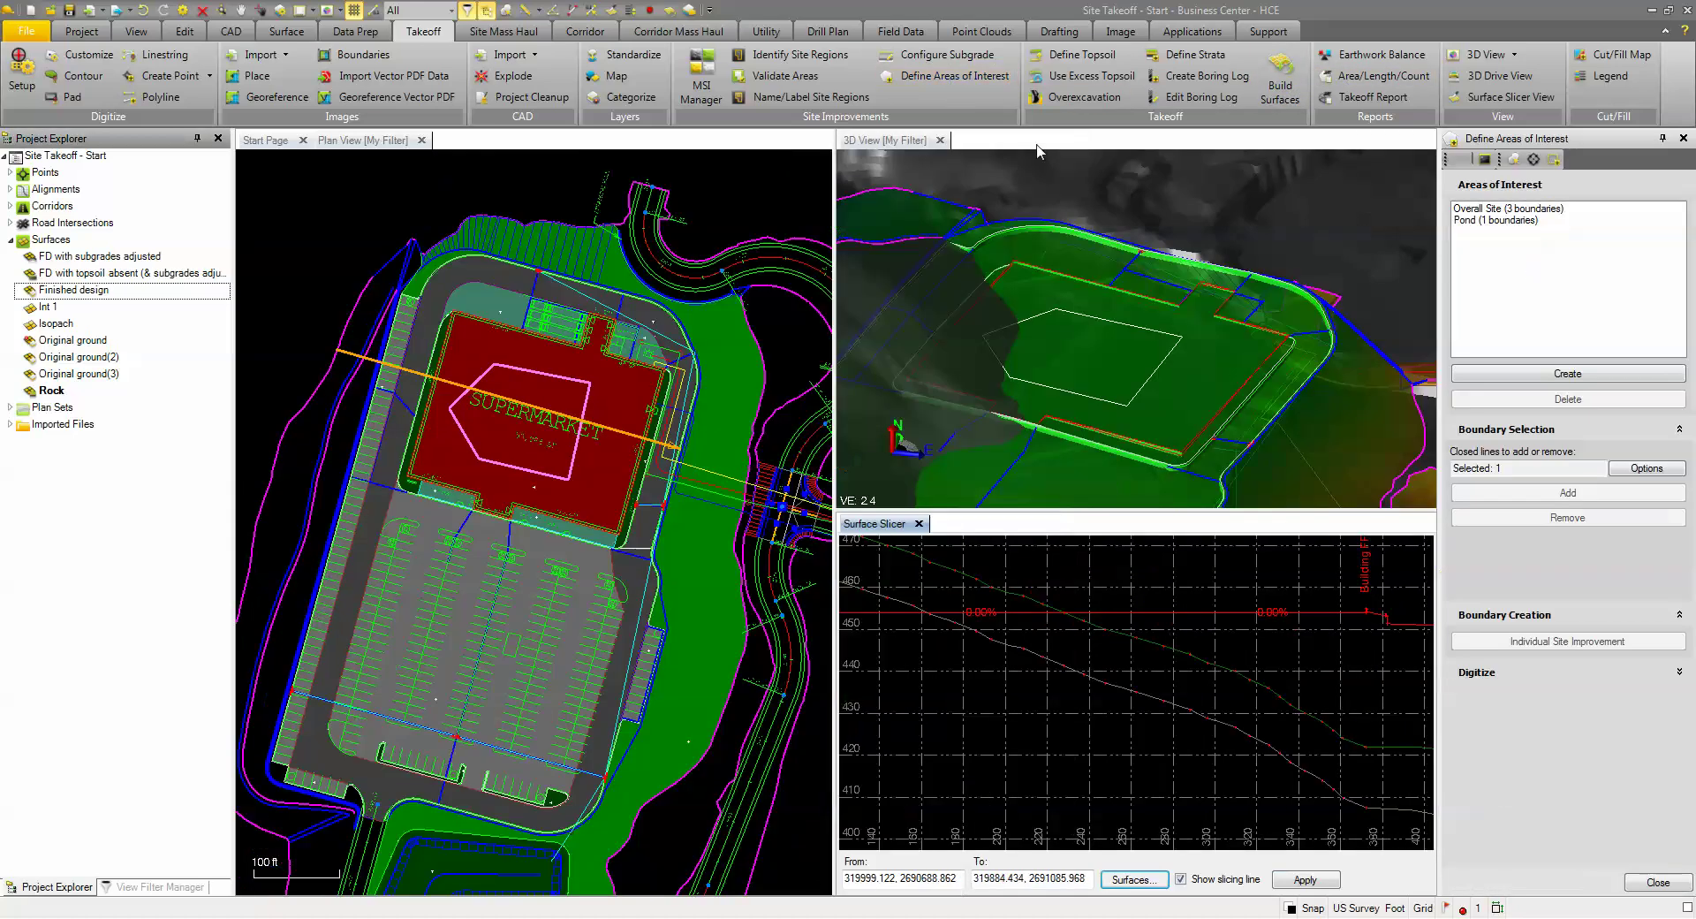
left_click(1682, 138)
Add the selected Soil Contamination line as an overexcavation area and build the takeoff surfaces.
left_click(1083, 97)
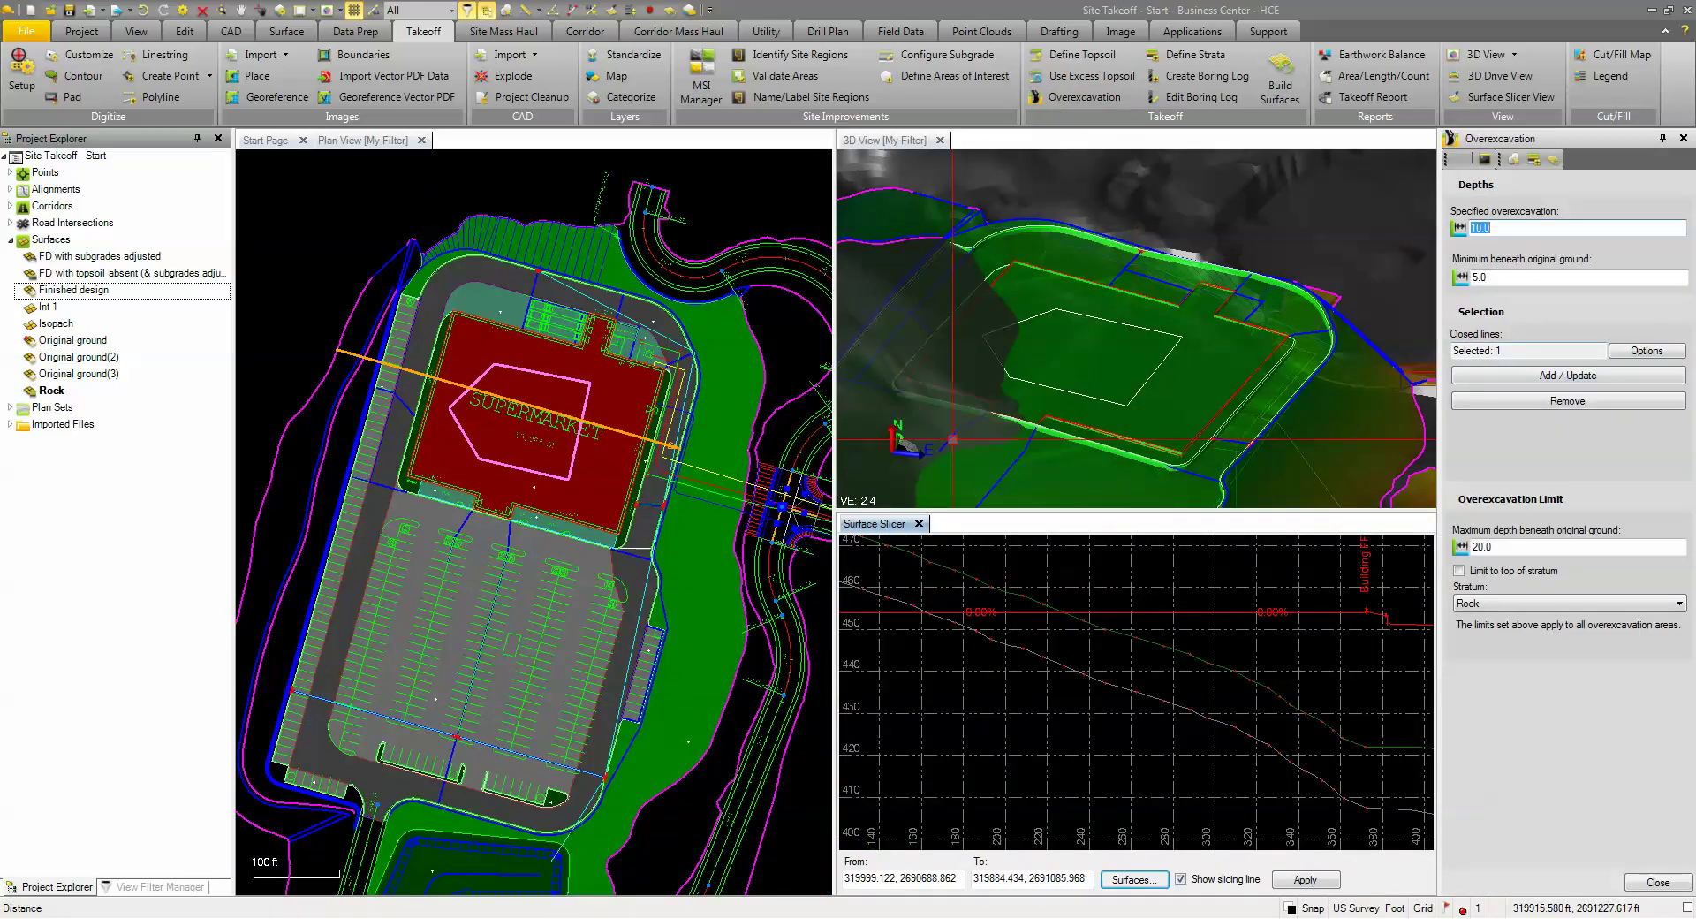
left_click(1569, 383)
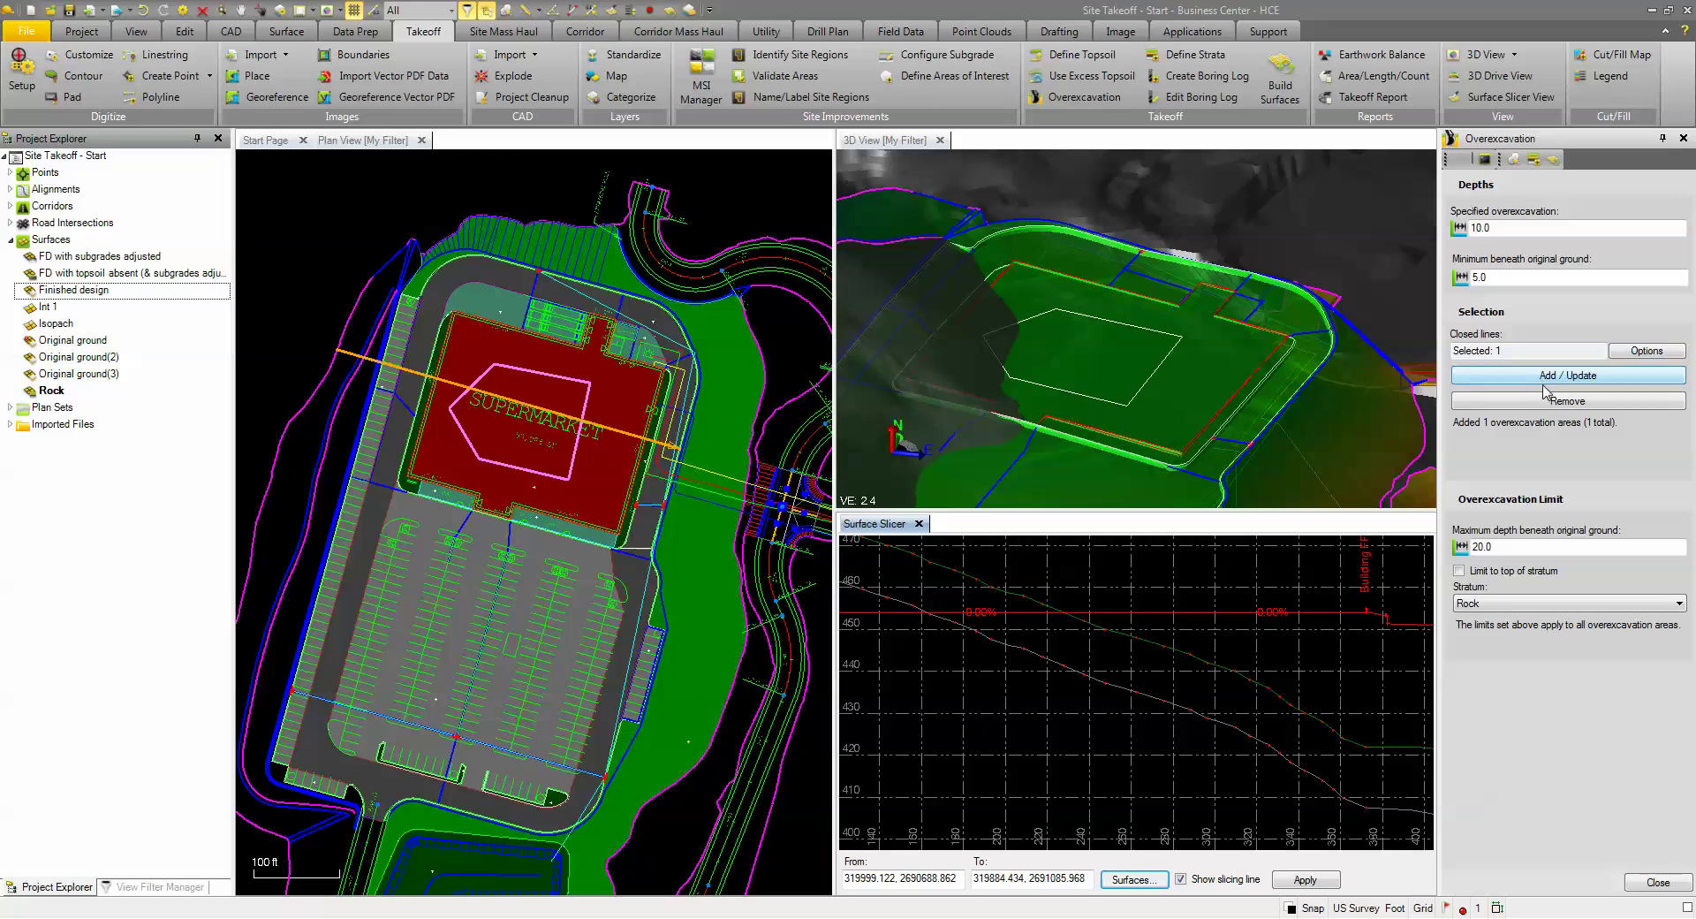
left_click(1658, 881)
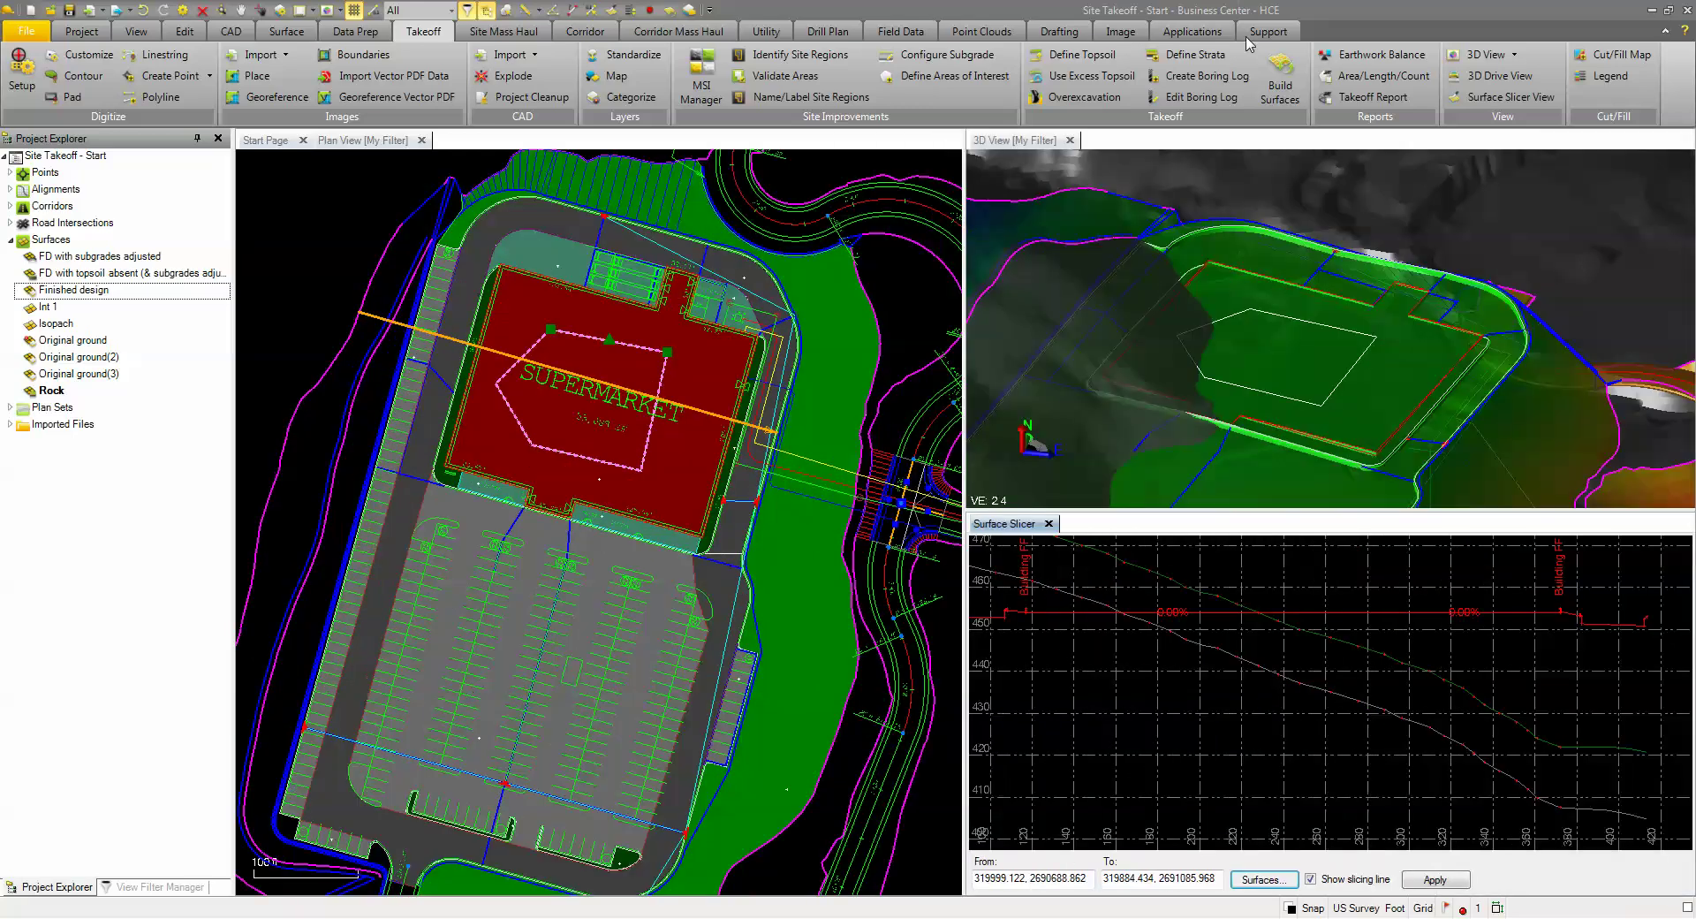
left_click(1262, 93)
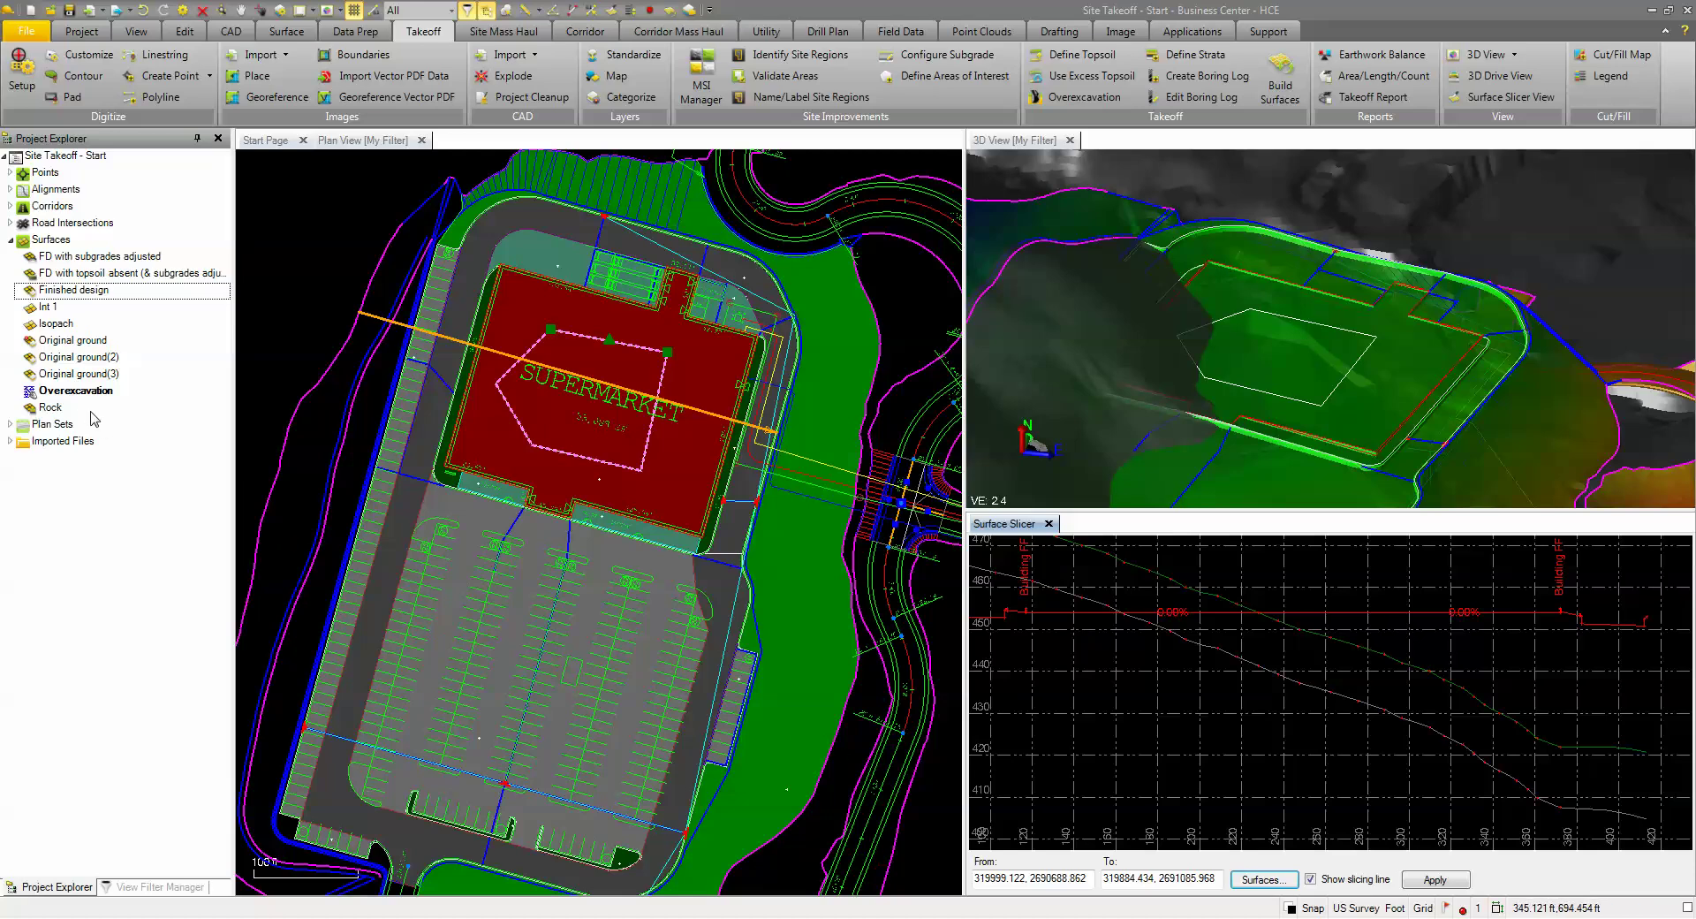
Select the Overexcavation surface and inspect its excavated area beneath the building in the 3D view.
left_click(61, 394)
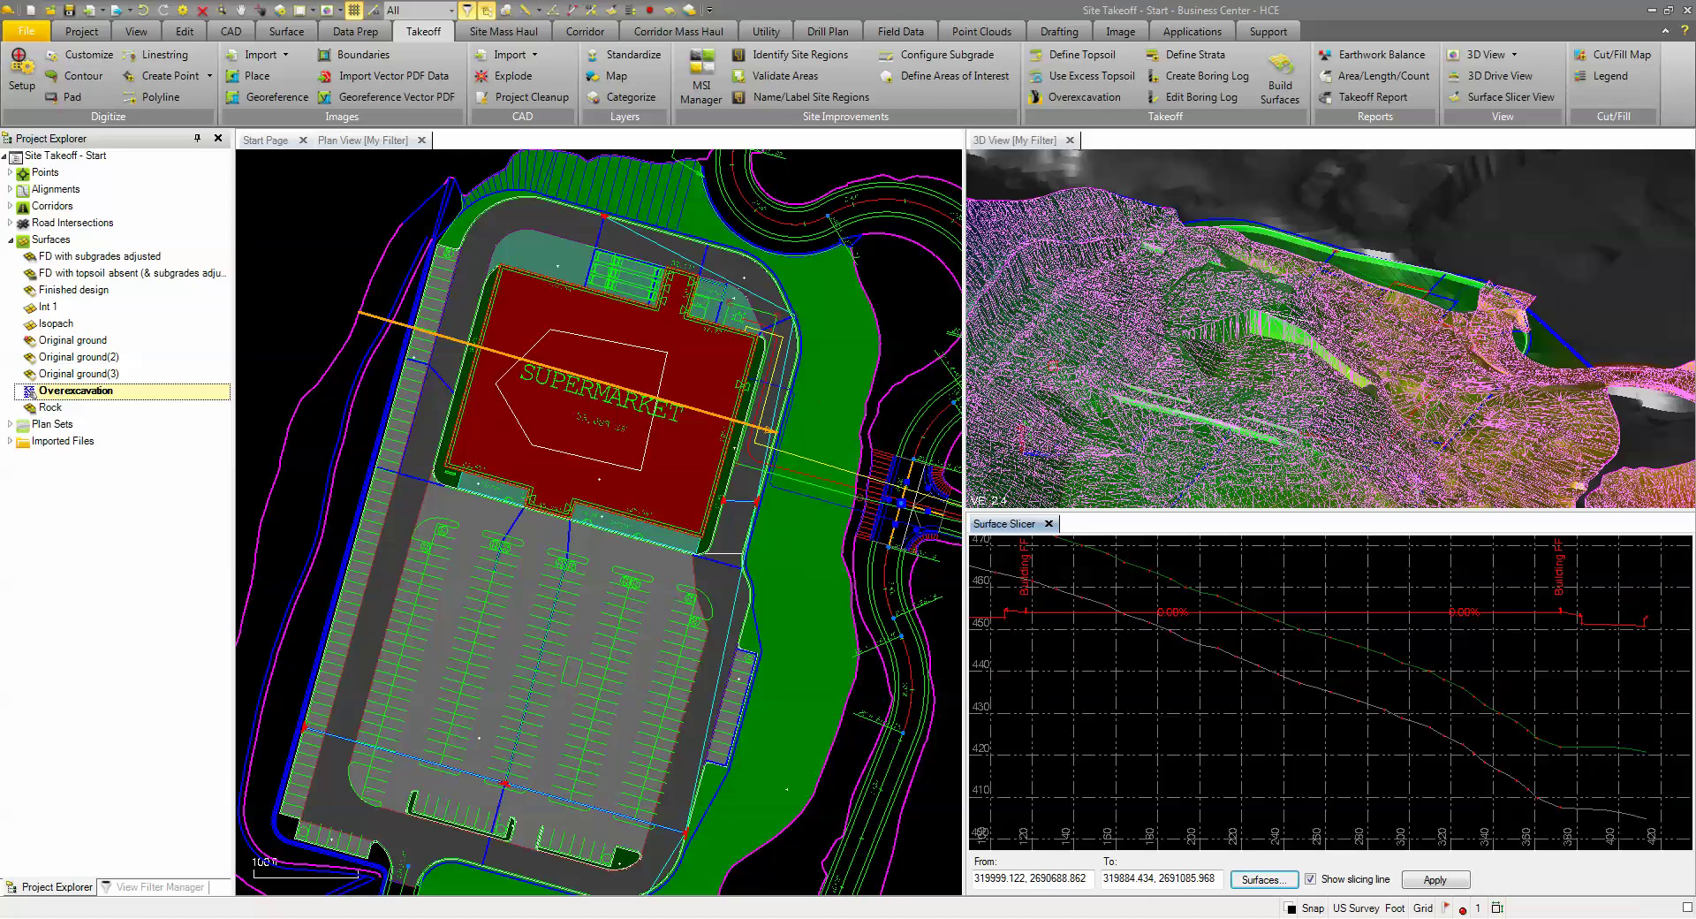
scroll(1272, 318, "up", 10)
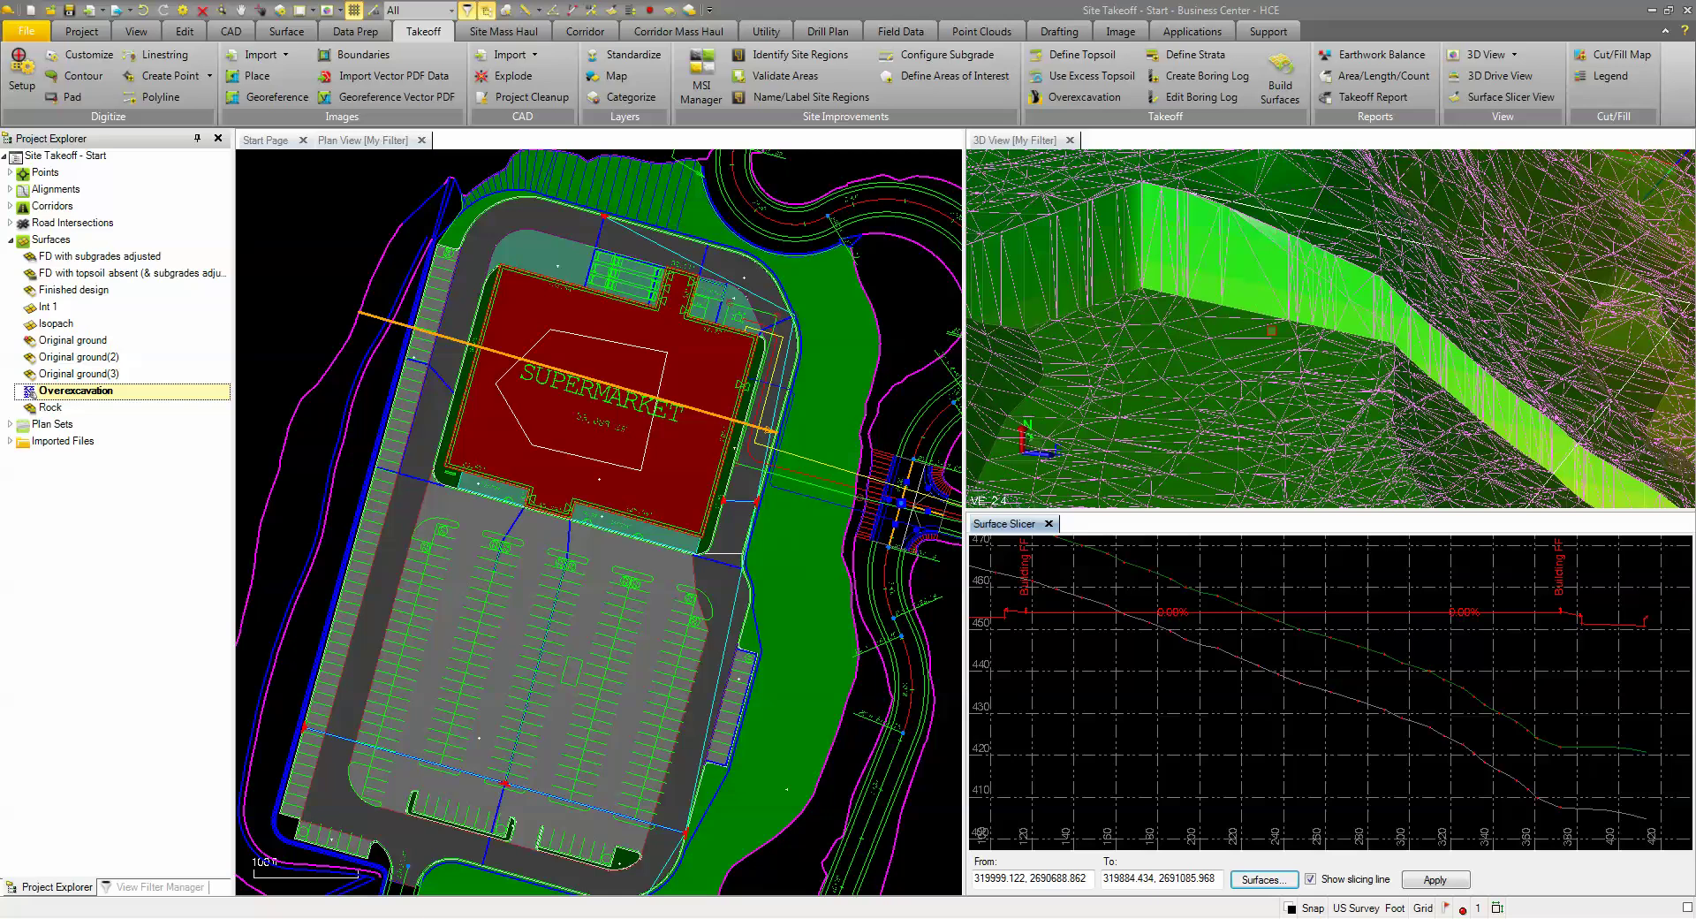
scroll(1270, 331, "down", 8)
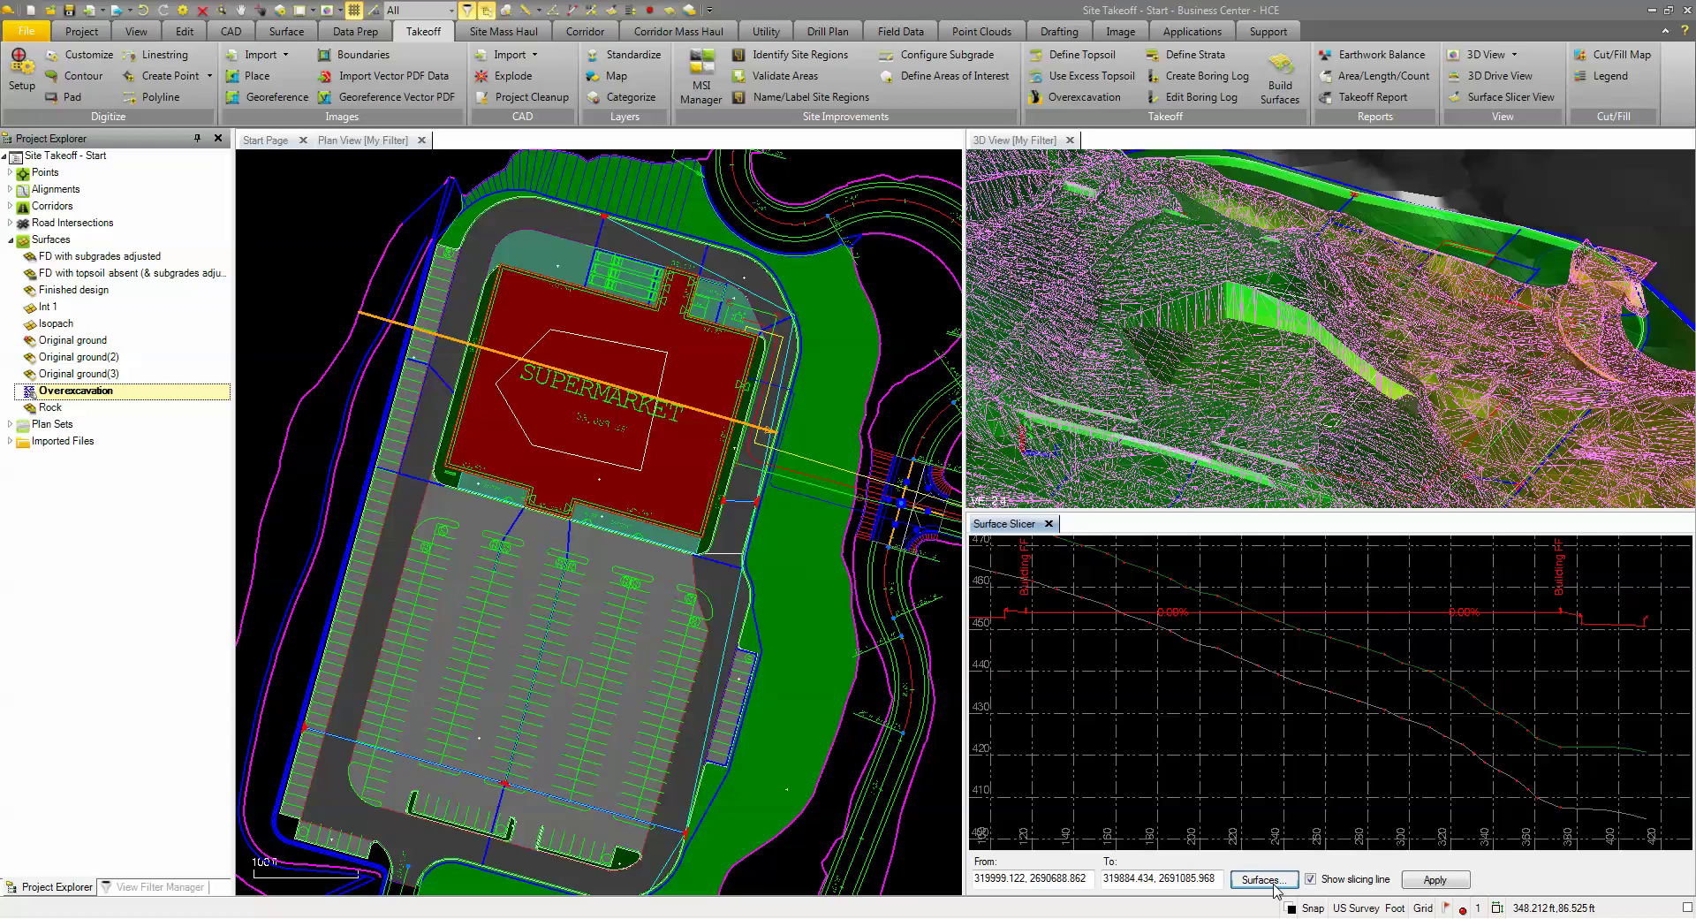
Add the Overexcavation surface to the surfaces shown in the slice.
left_click(1272, 881)
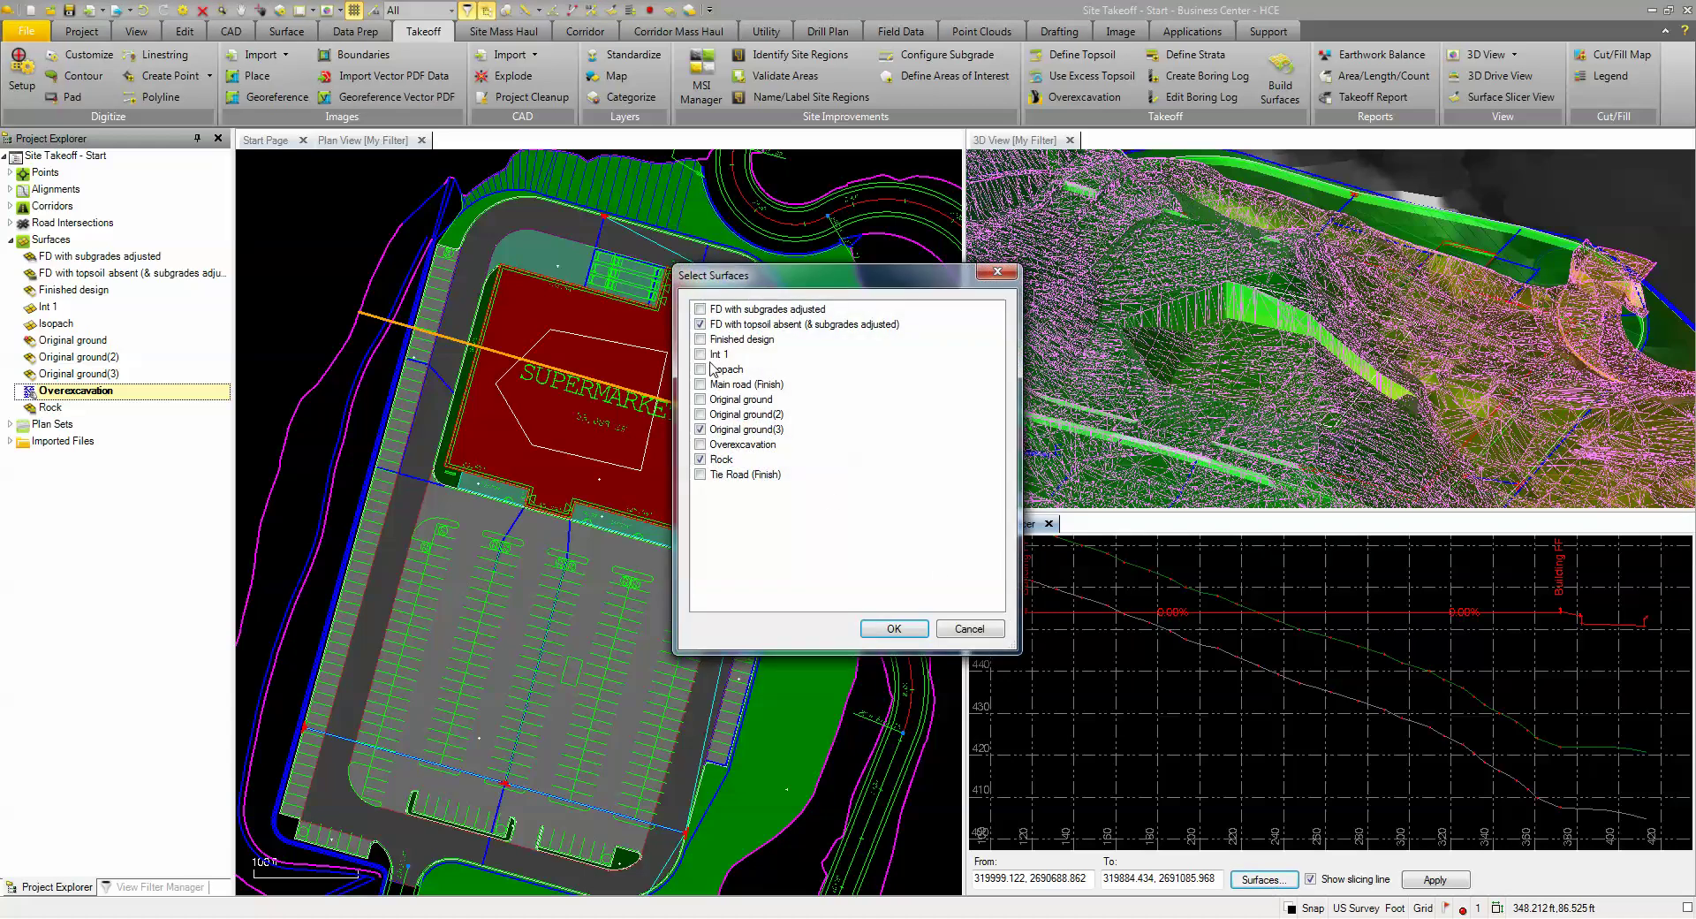
left_click(702, 445)
left_click(894, 628)
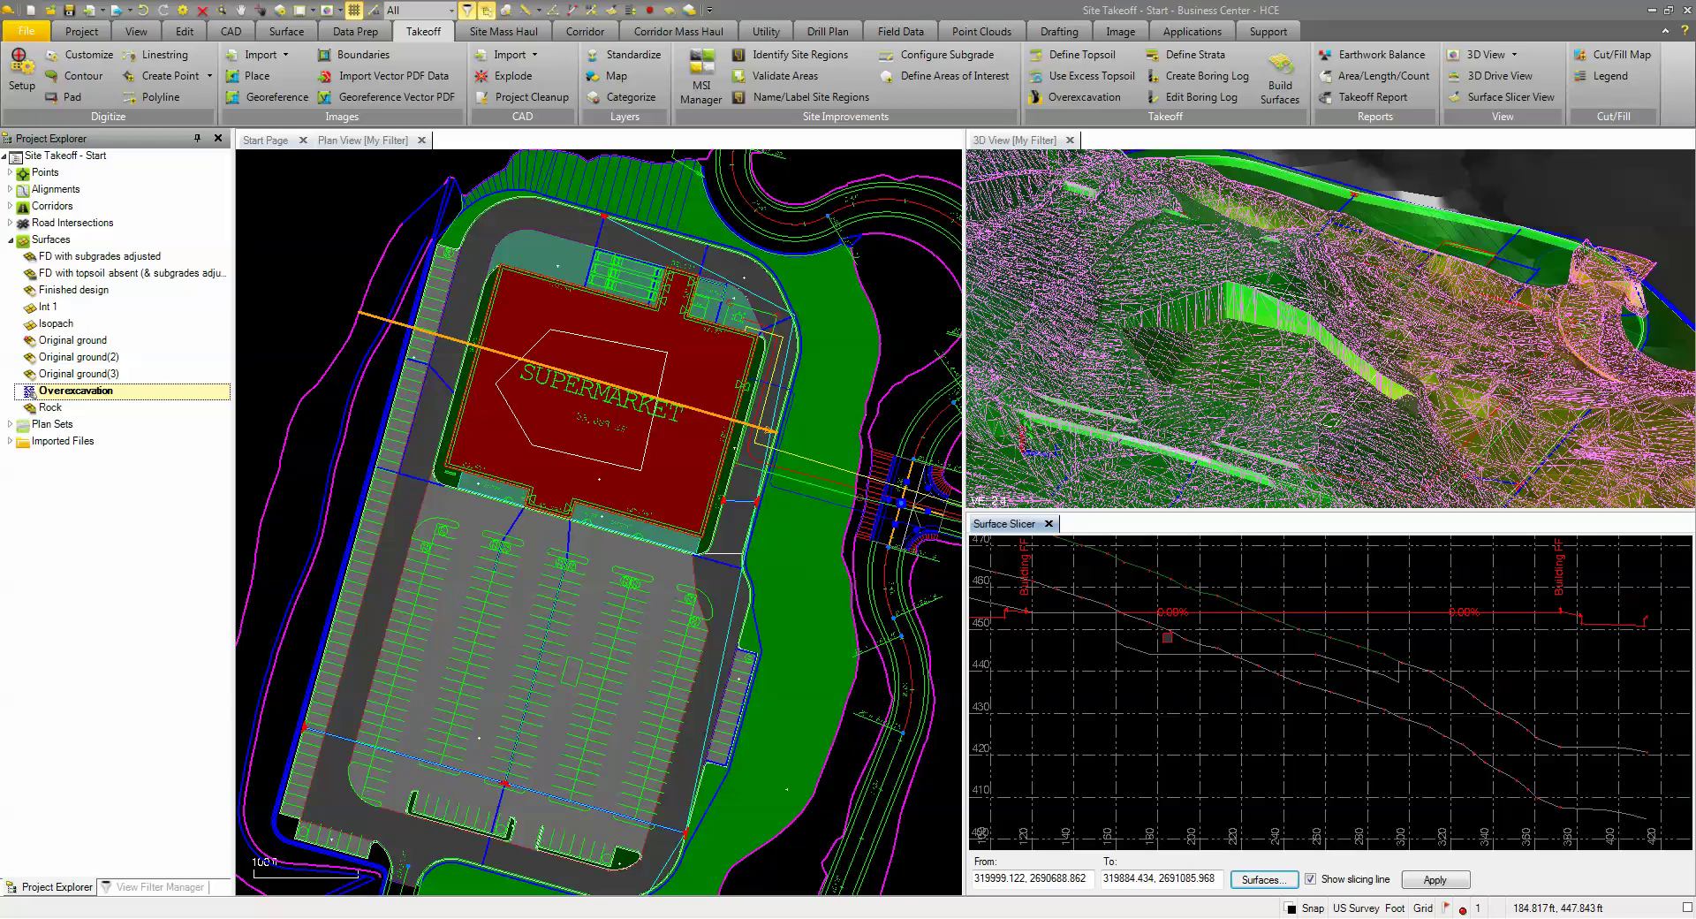
Add the soil contamination outline under the supermarket as a boundary of the Overexcavation surface.
left_click(131, 395)
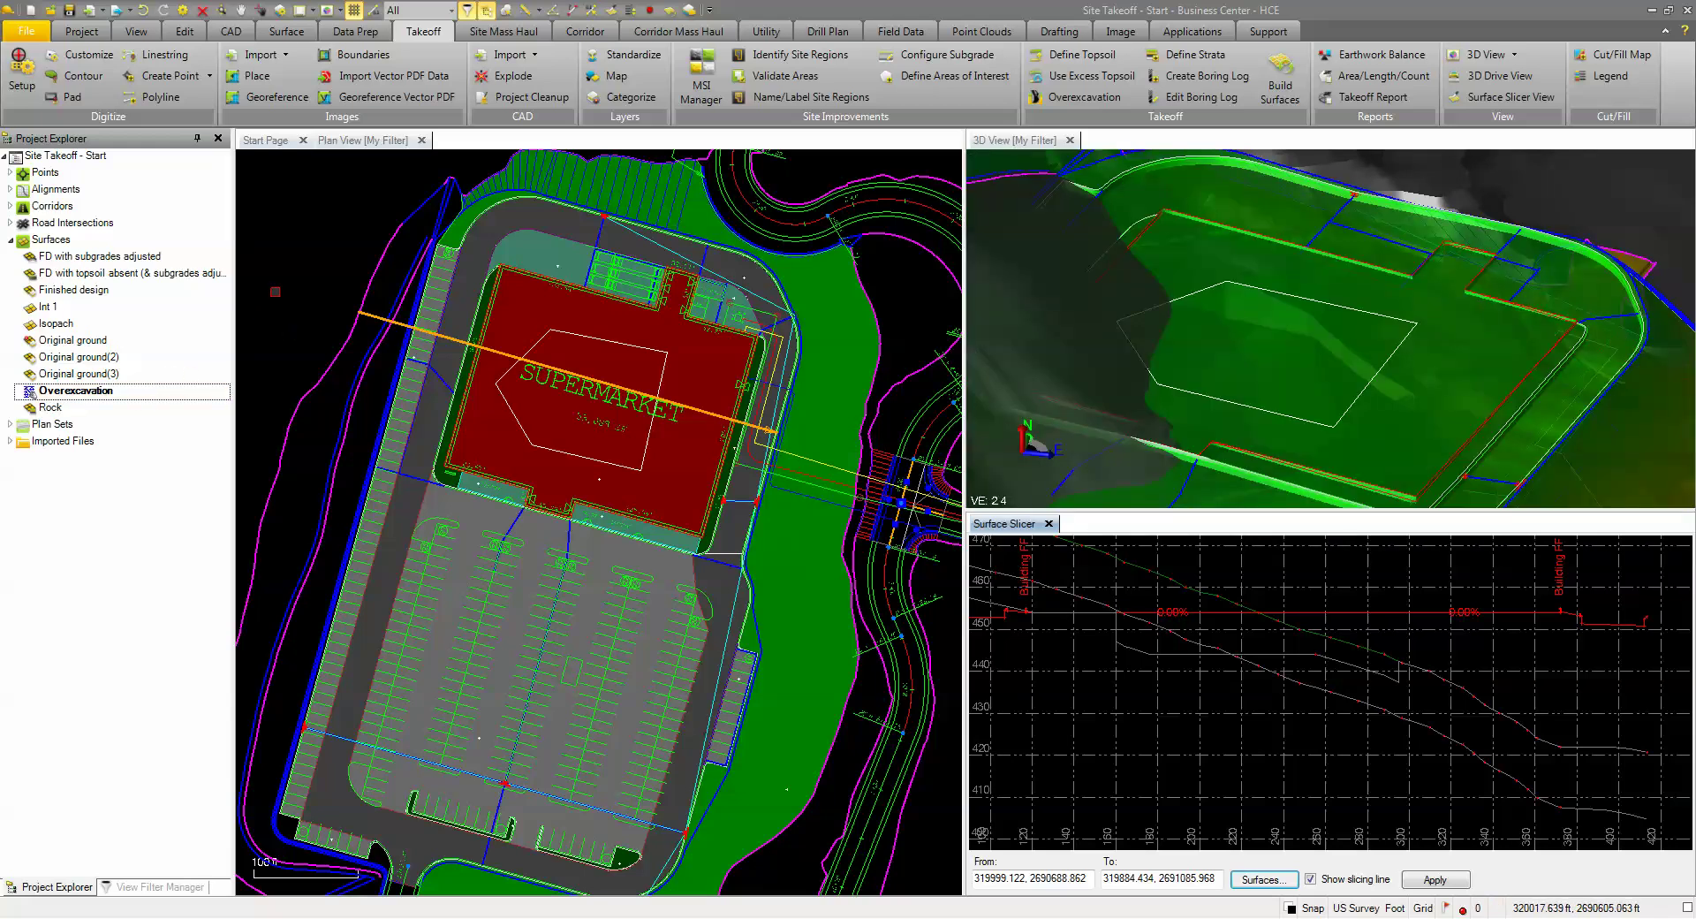
left_click(593, 345)
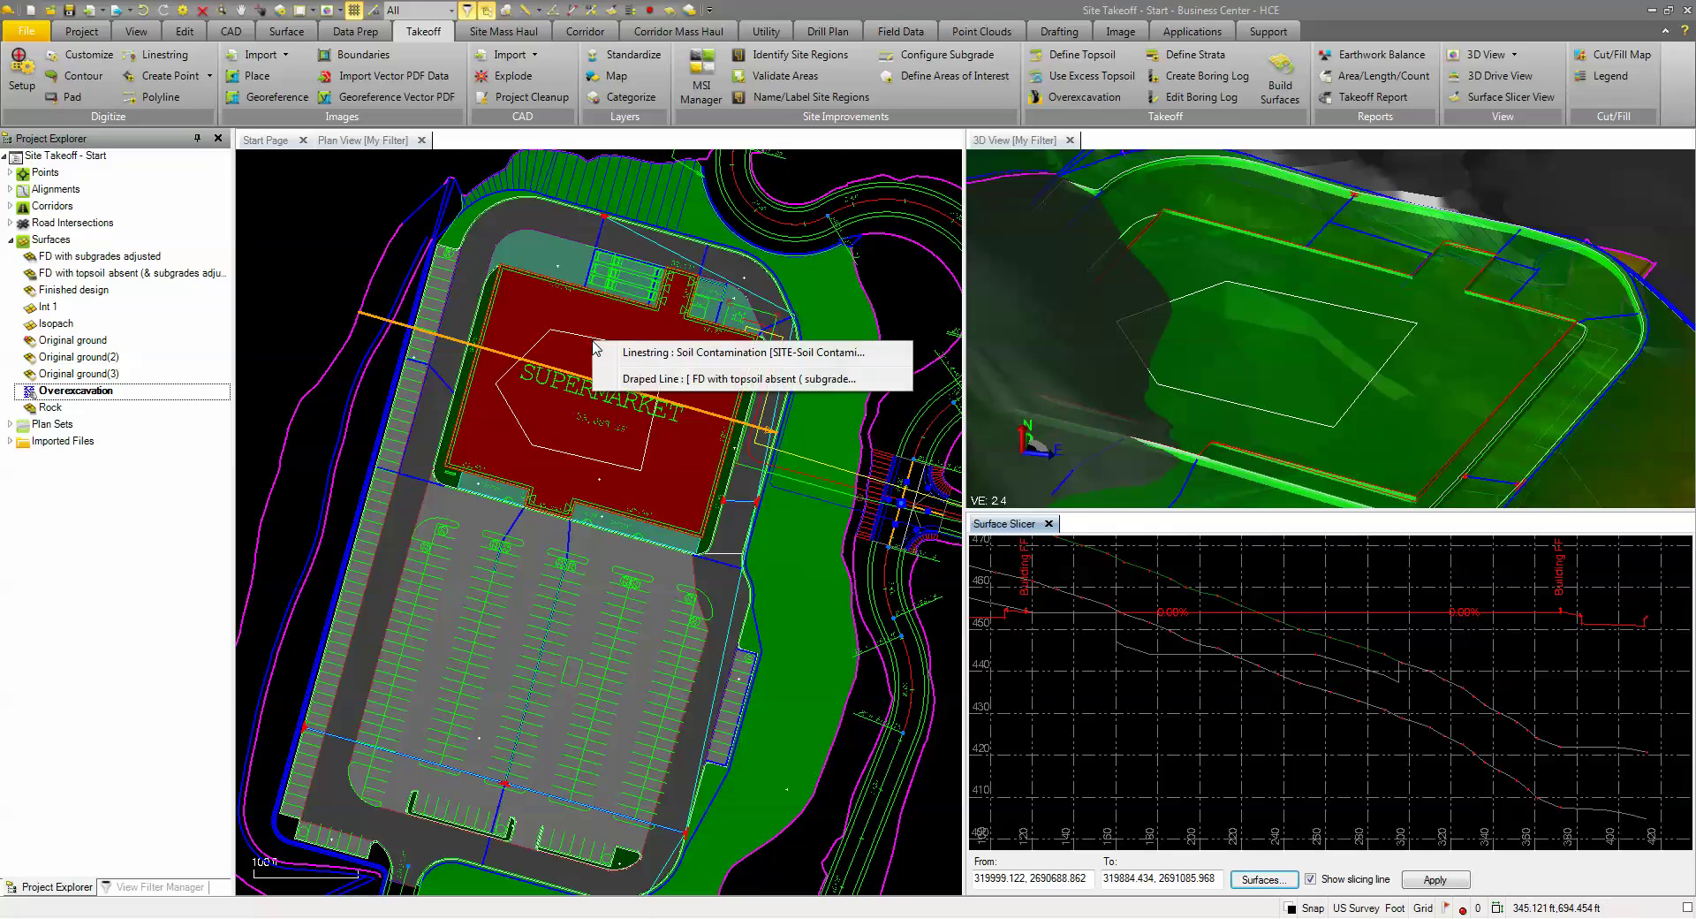
left_click(642, 379)
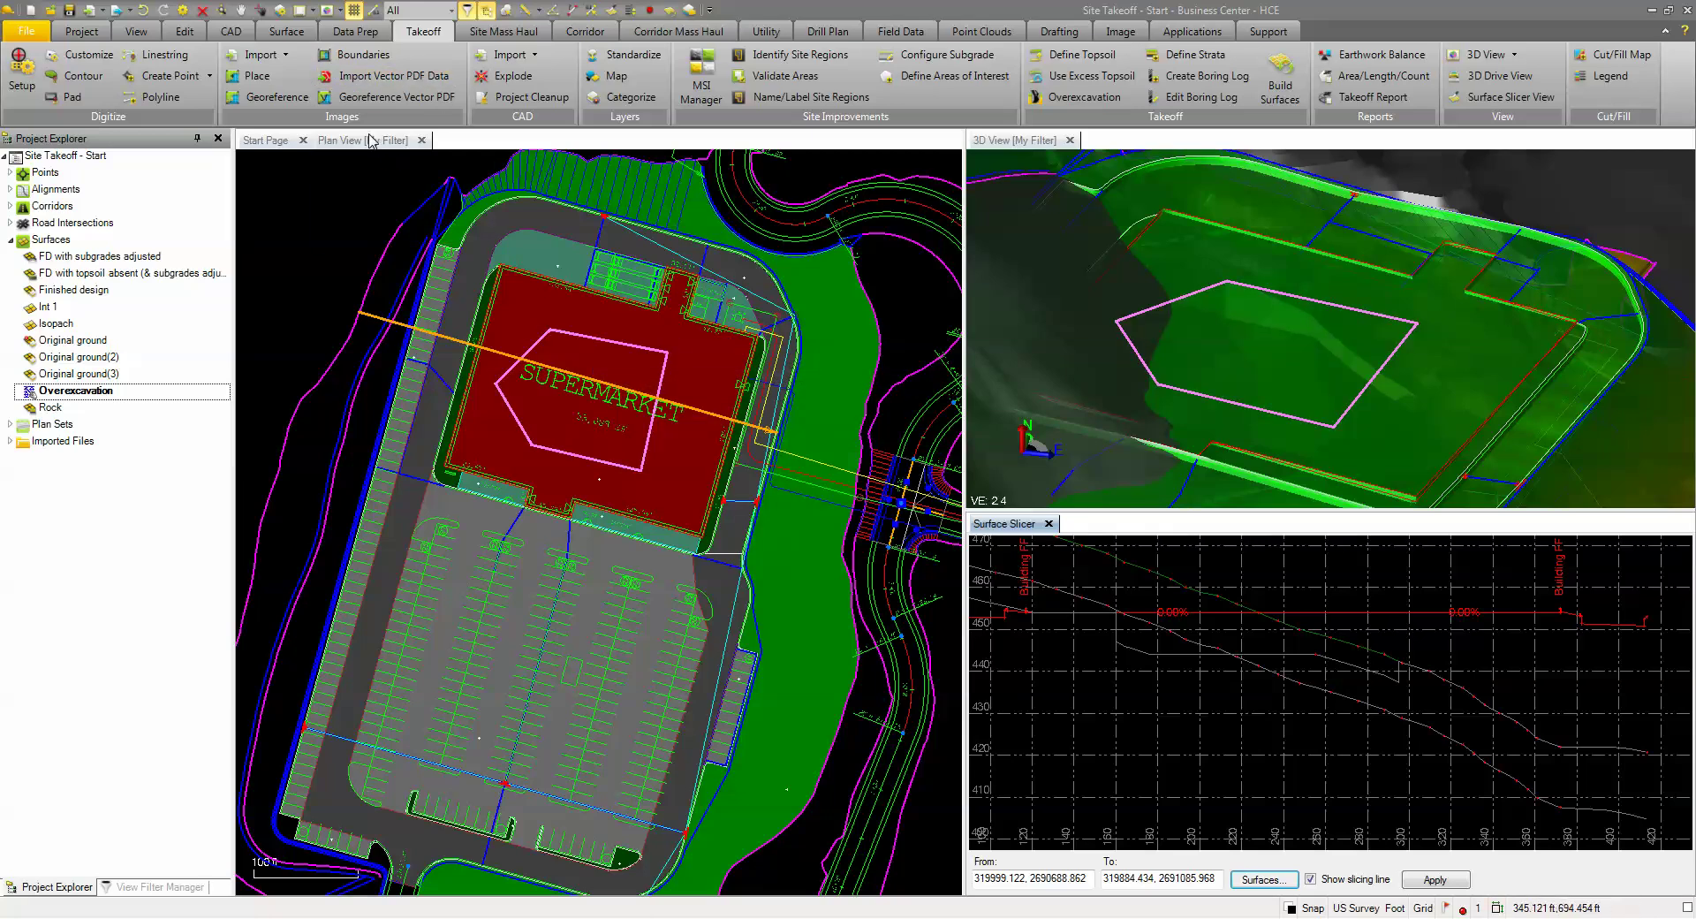
left_click(286, 32)
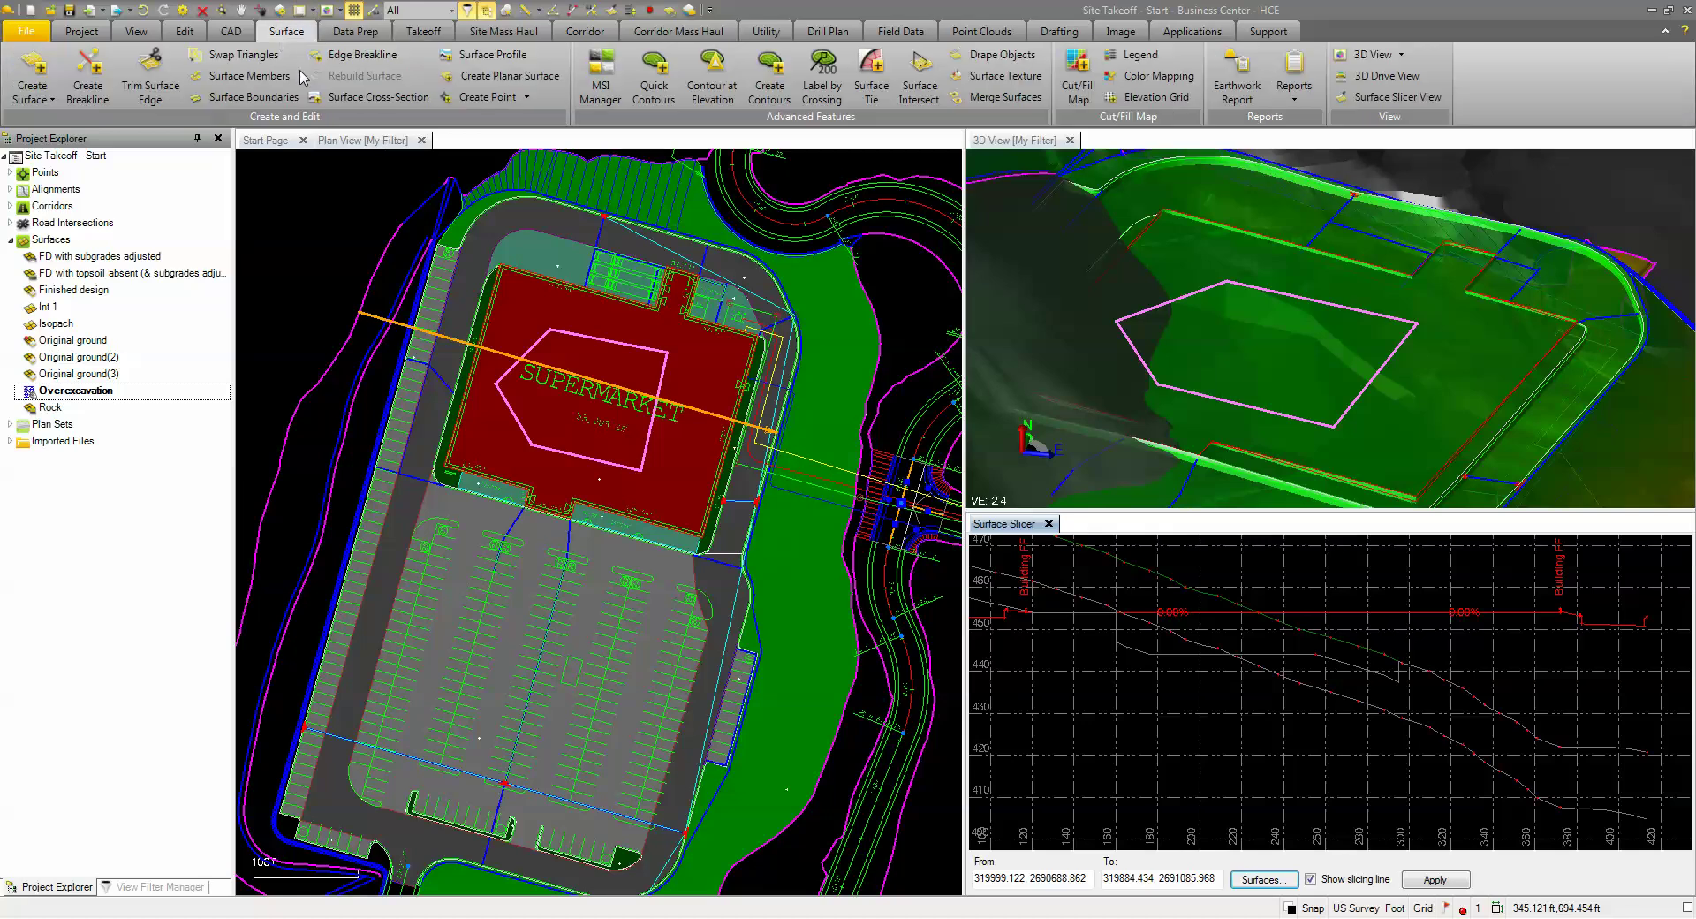
left_click(256, 97)
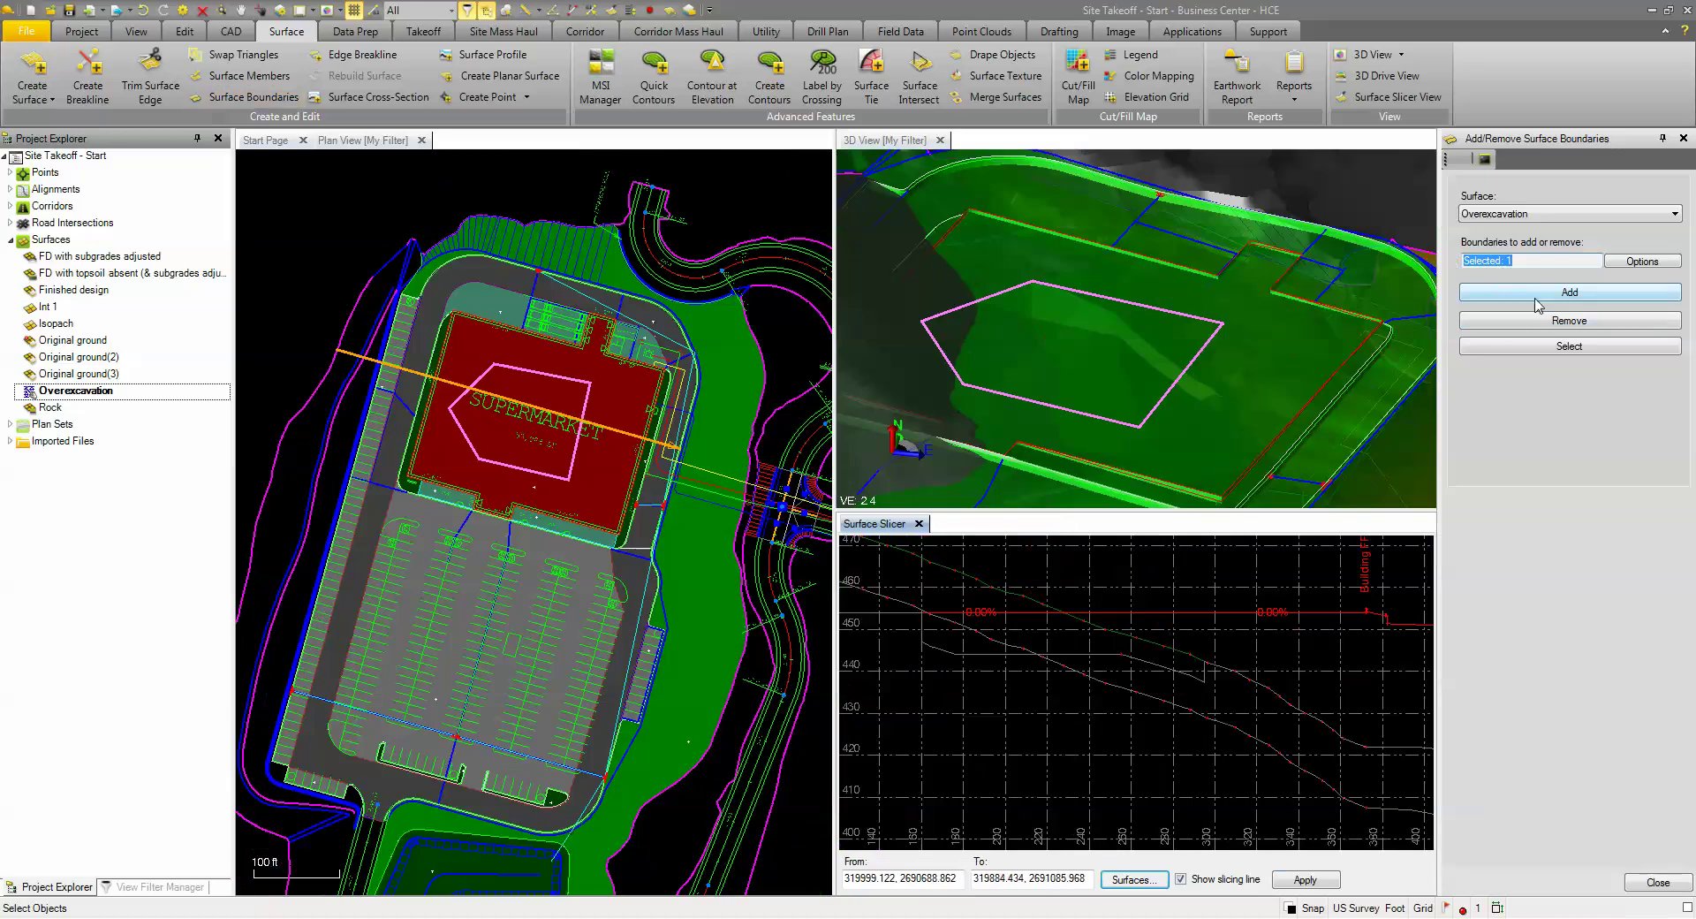
left_click(1543, 299)
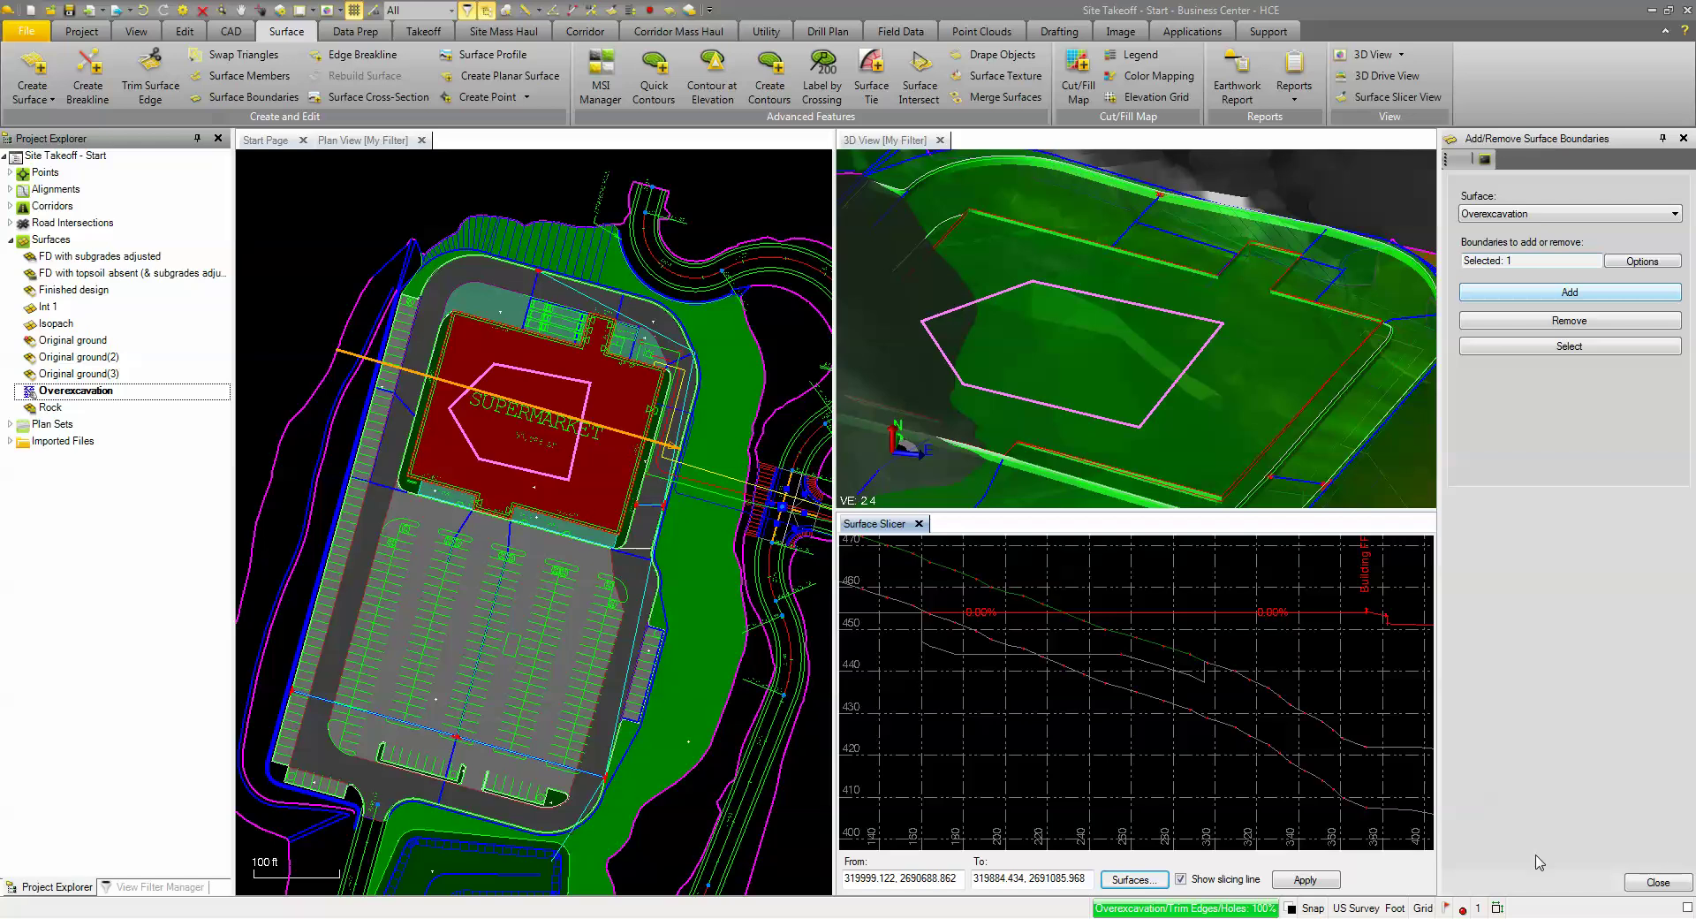
key("Escape")
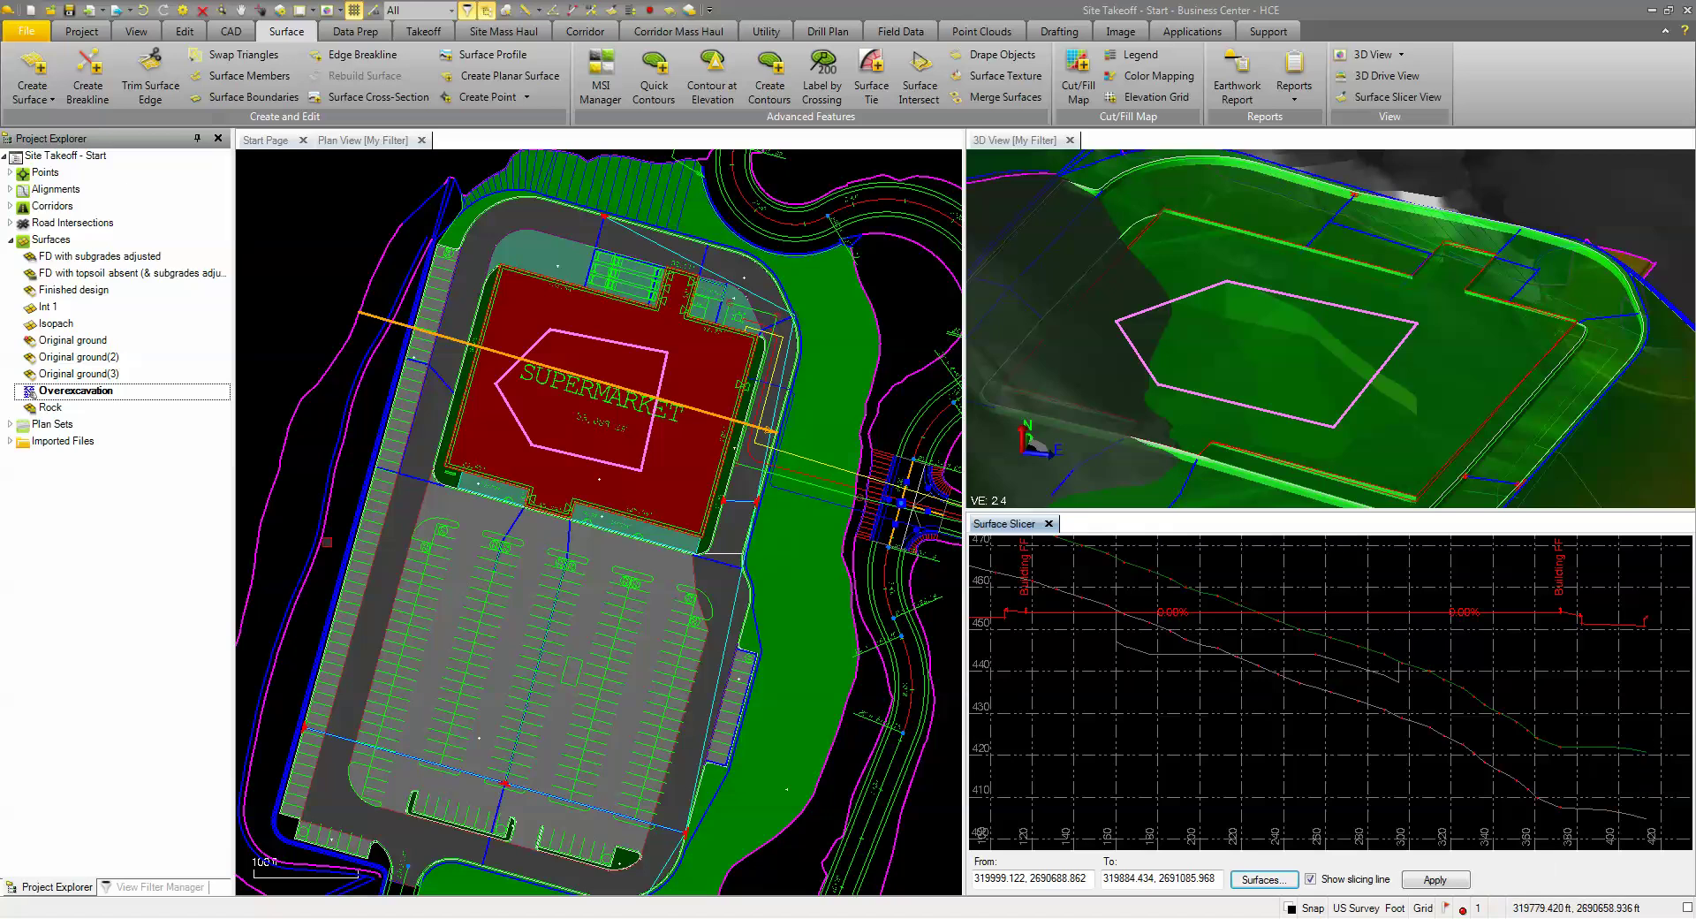
Select the Overexcavation surface and inspect its trimmed pit from several angles in the 3D view.
left_click(73, 386)
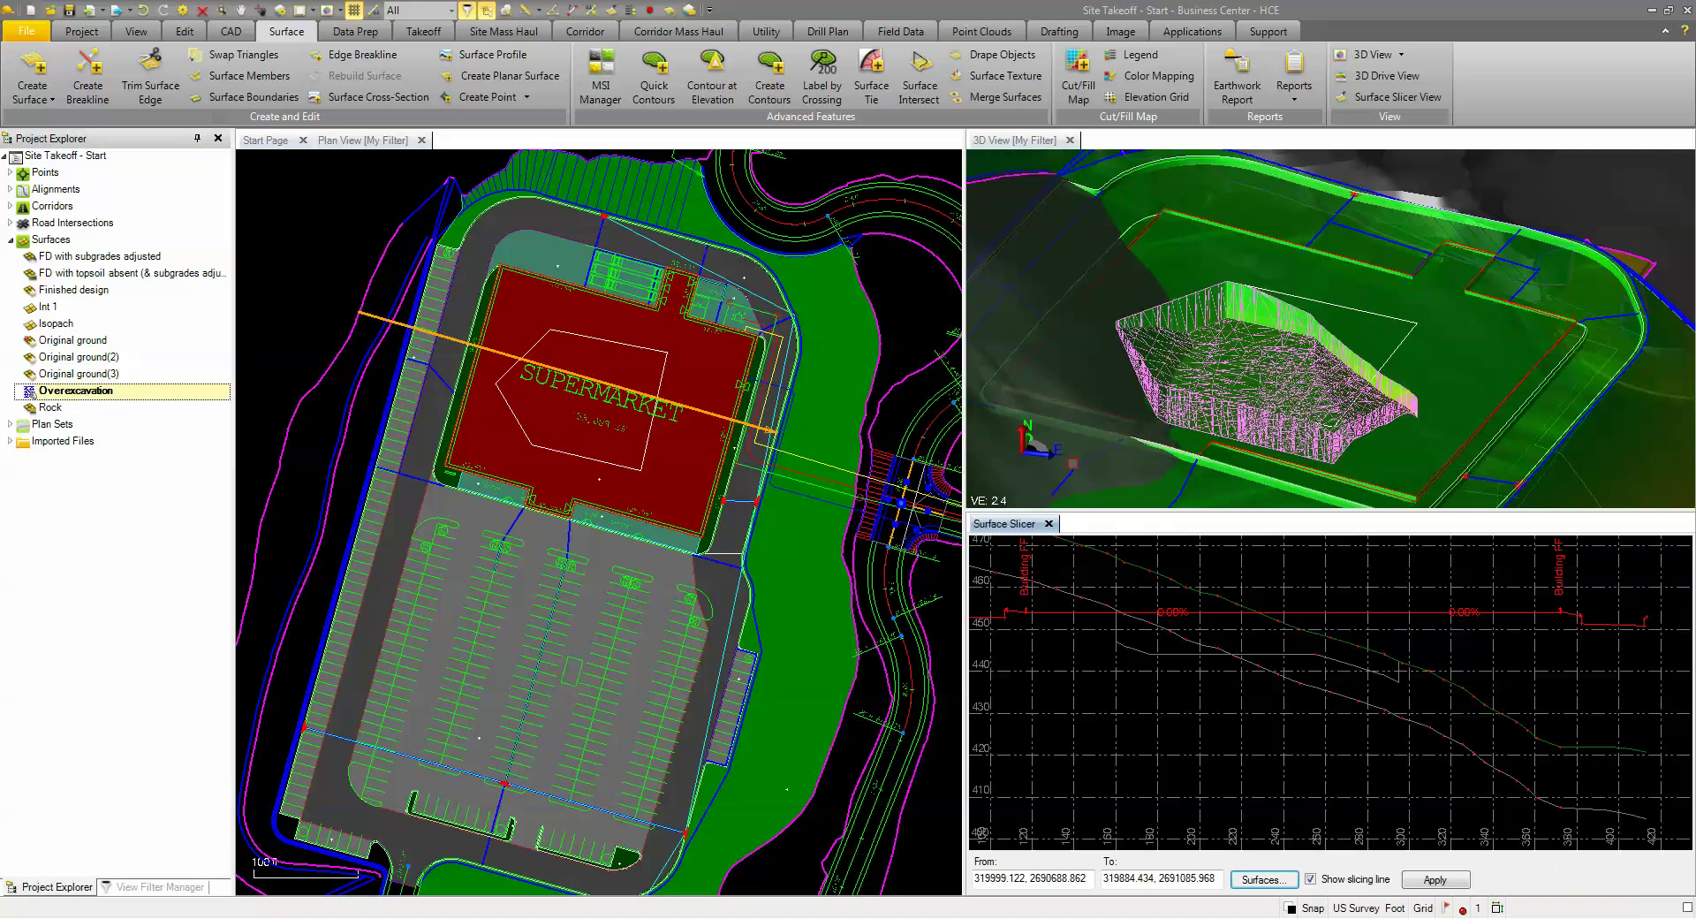
mouse_move(1247, 412)
left_mouse_down()
mouse_move(1149, 424)
mouse_move(1250, 423)
left_mouse_up()
scroll(1251, 422, "up", 3)
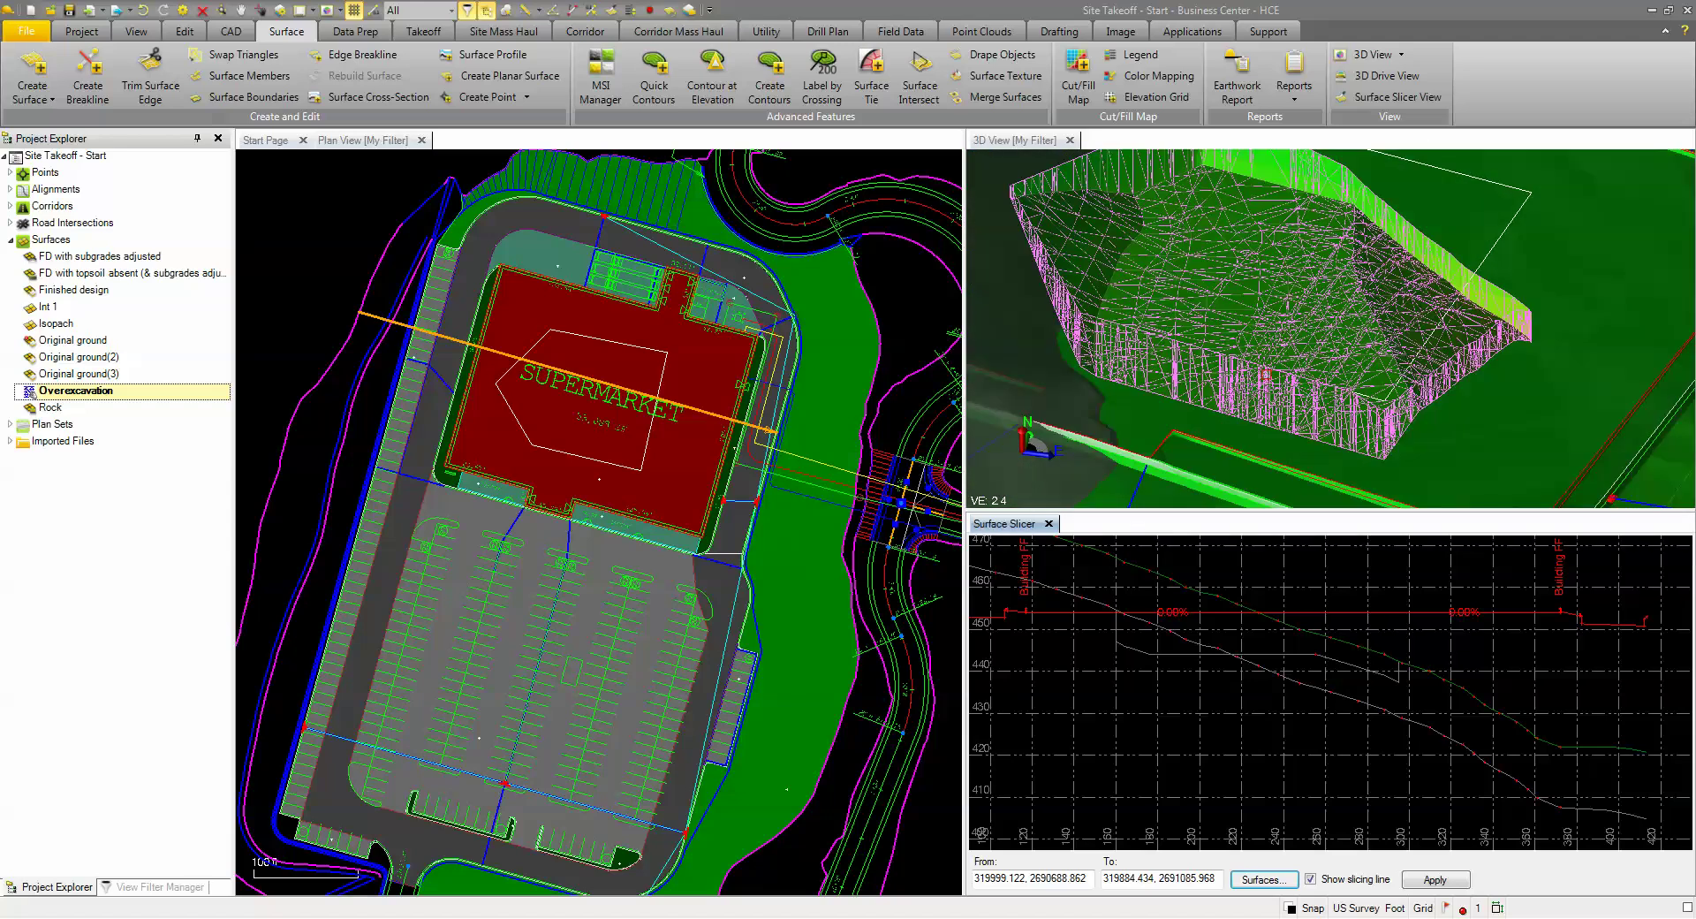
scroll(1266, 375, "down", 2)
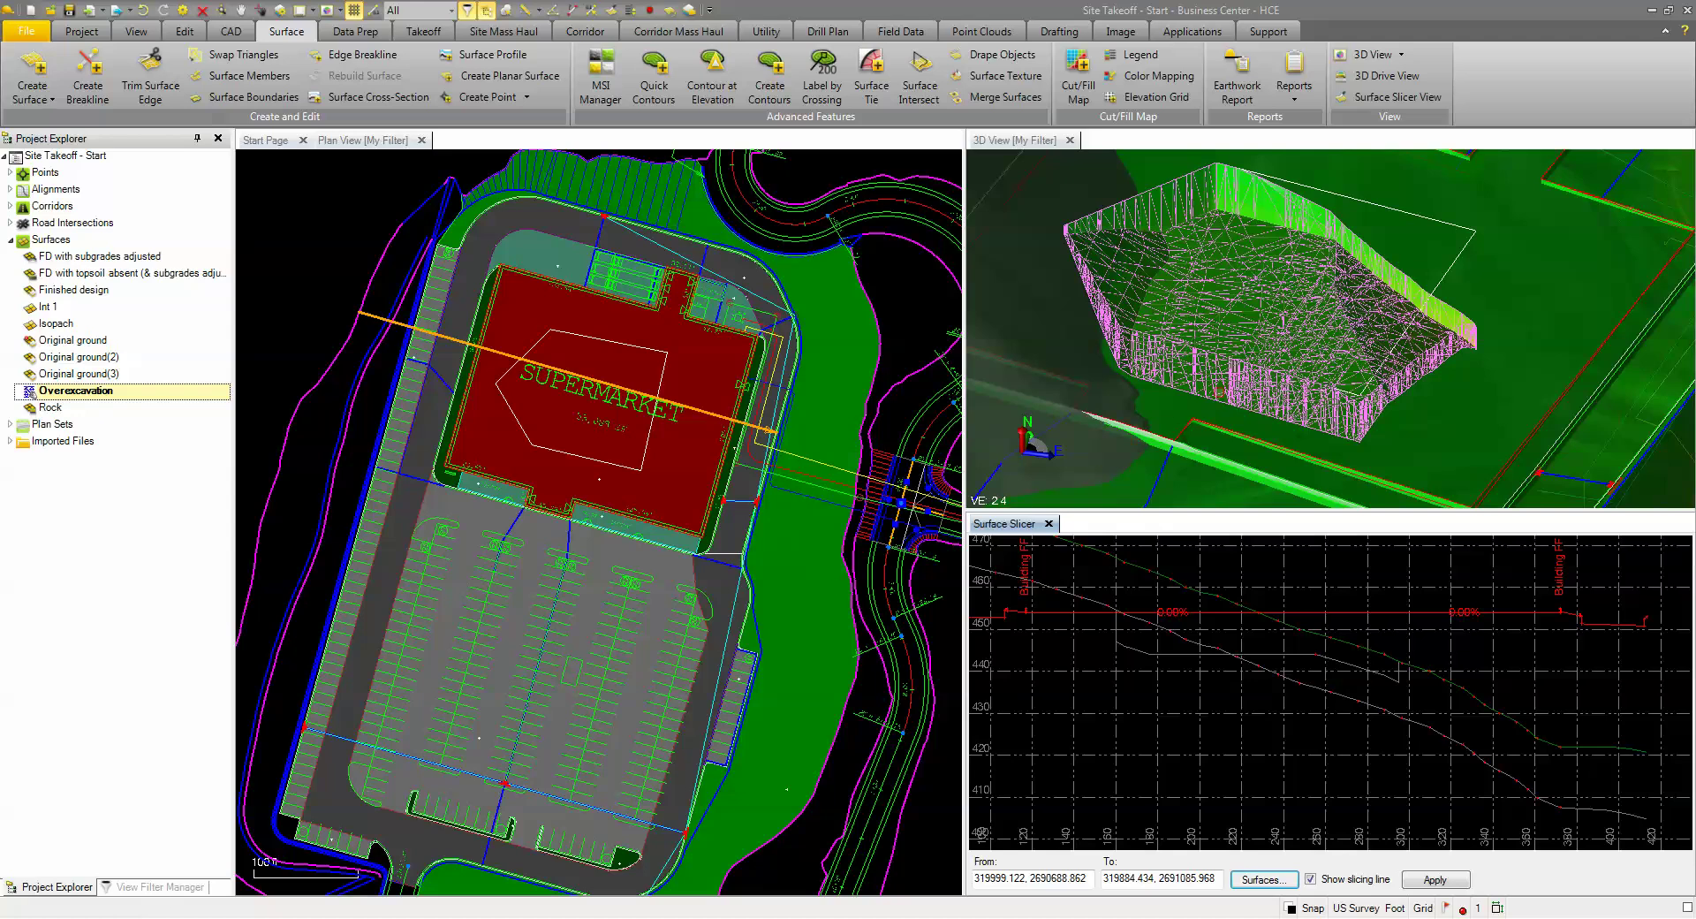
middle_click_drag(1034, 274, 1289, 341)
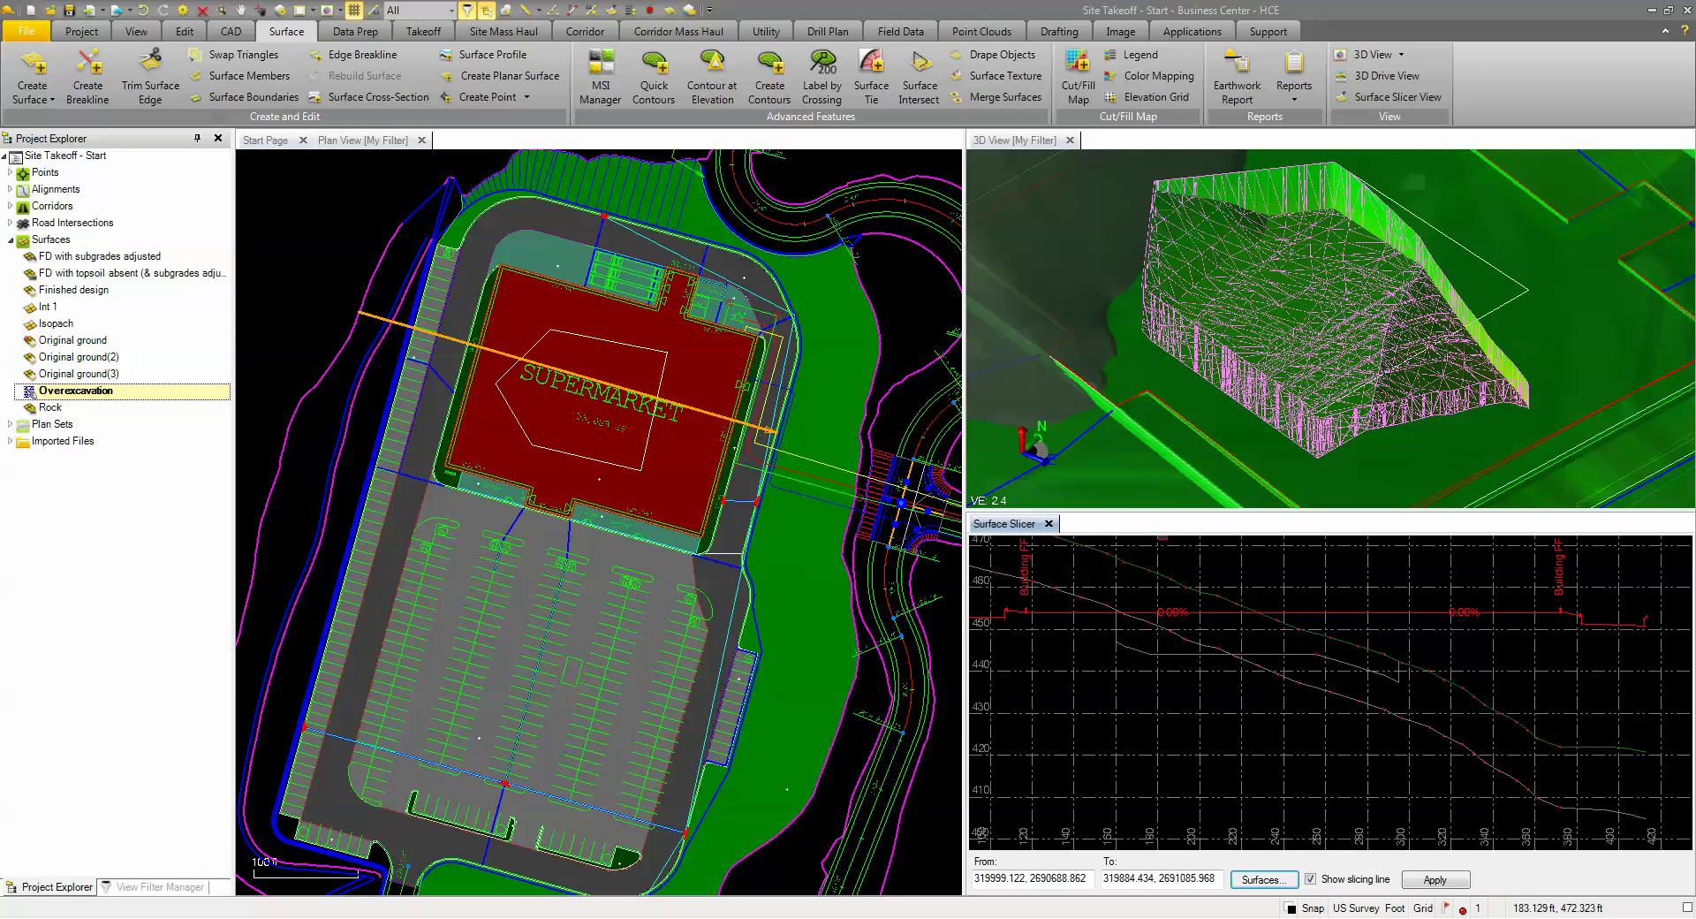
middle_click_drag(1179, 400, 1128, 363)
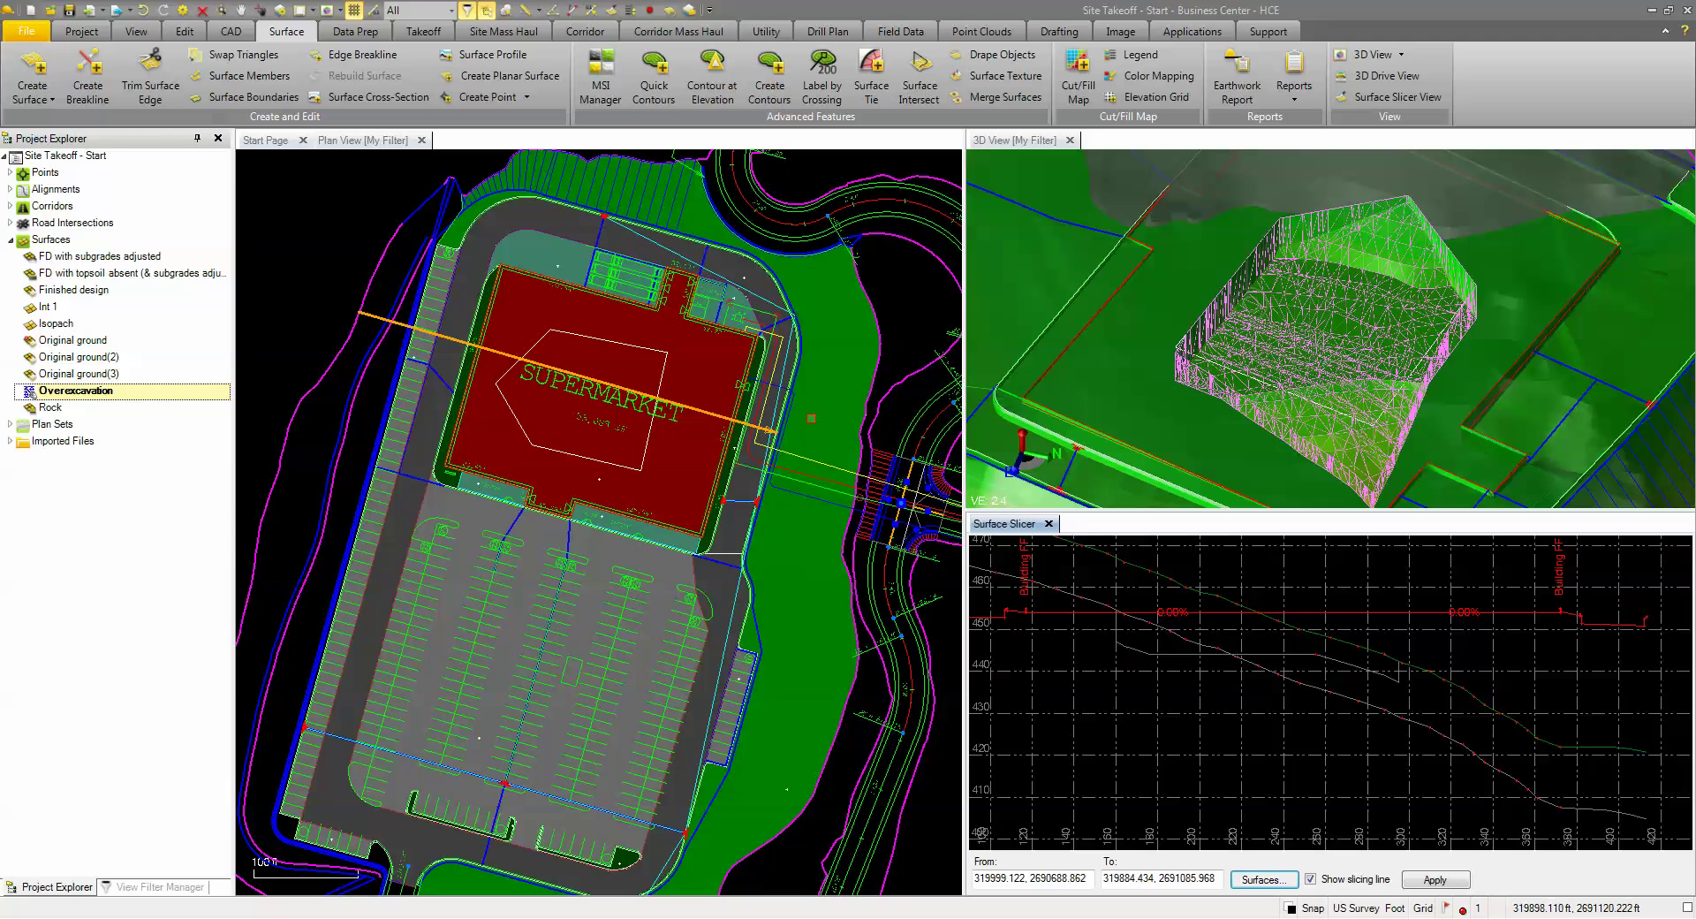